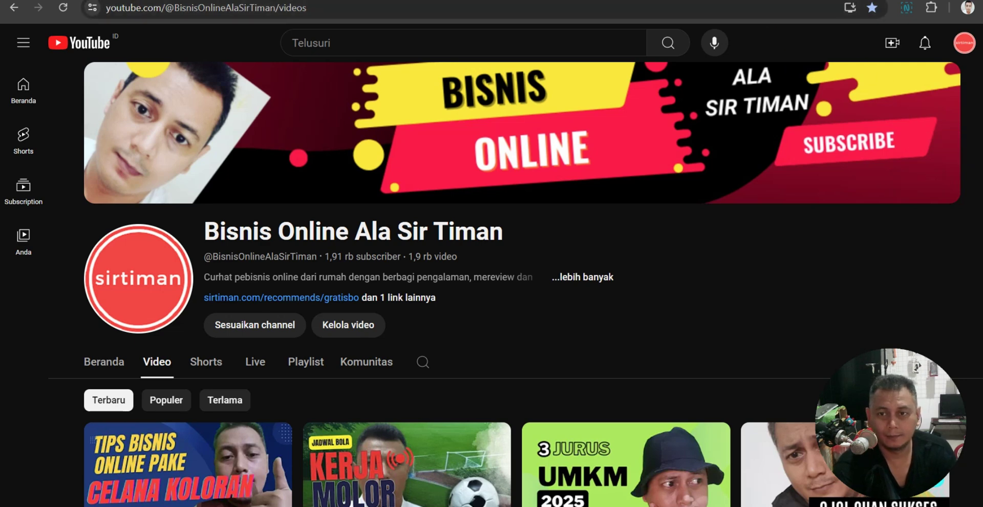
- Switch to ChatGPT and look through the list of previous chats down to the 2023 entries
key("ctrl+Tab")
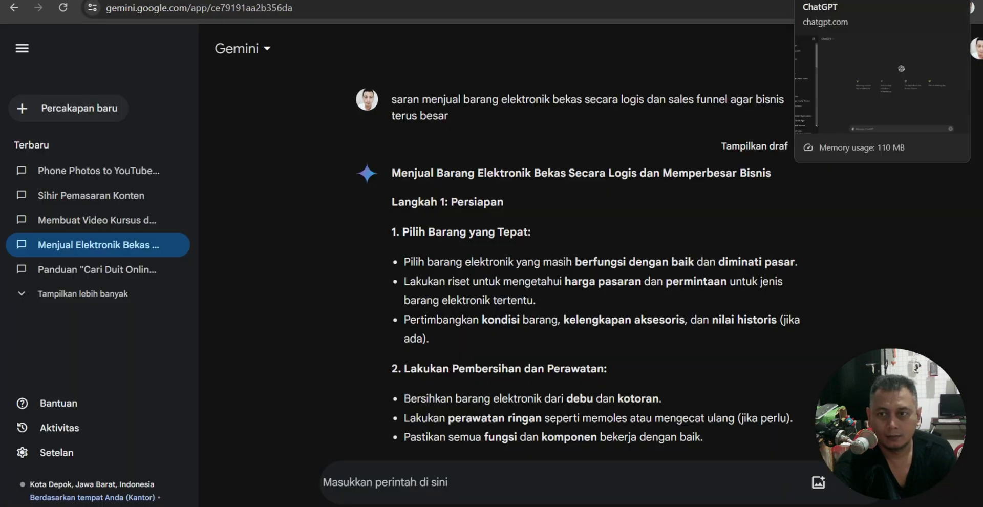
key("ctrl+Tab")
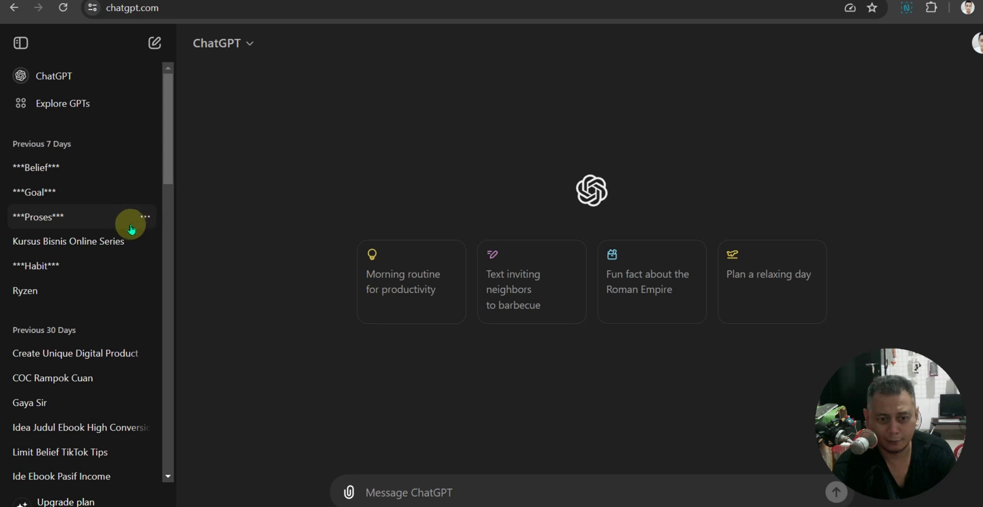
scroll(128, 225, "down", 1)
scroll(127, 228, "down", 15)
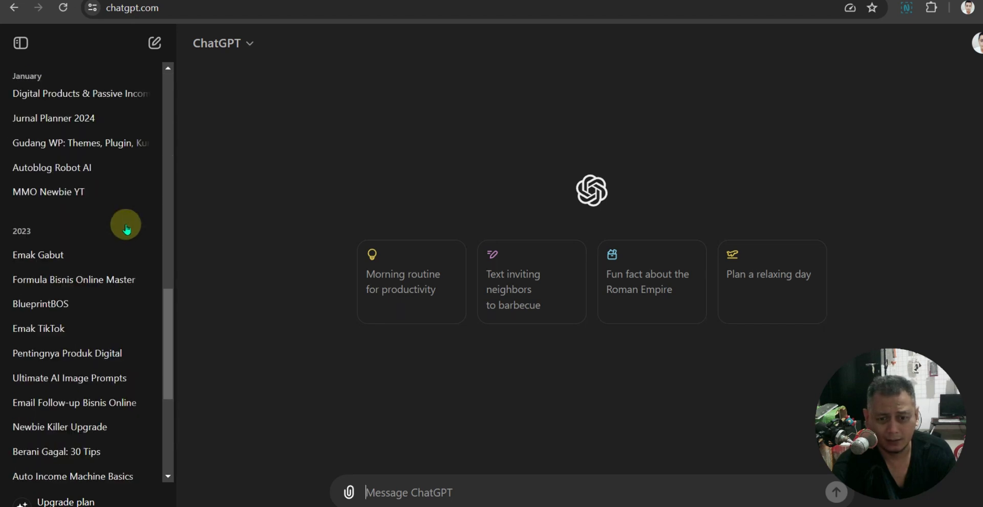
scroll(81, 450, "up", 12)
scroll(81, 449, "up", 3)
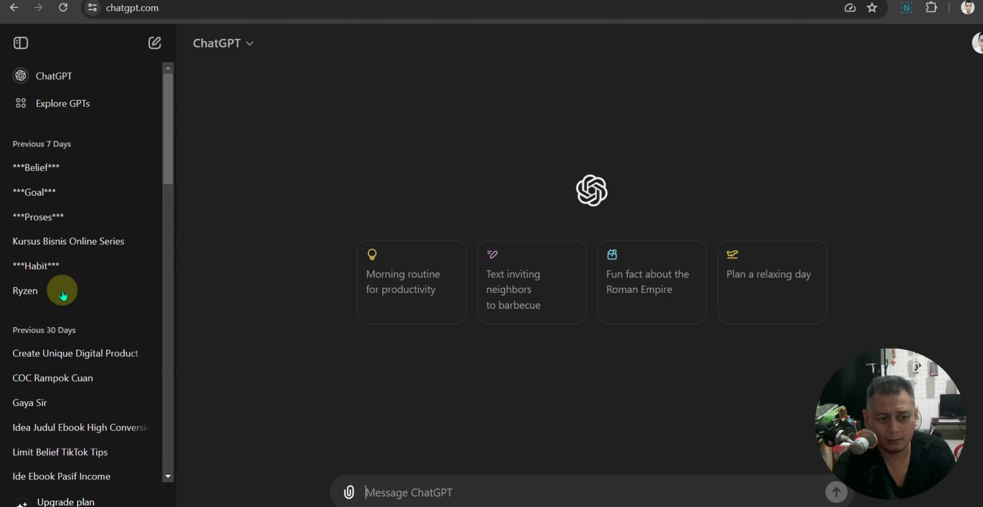
scroll(145, 307, "down", 15)
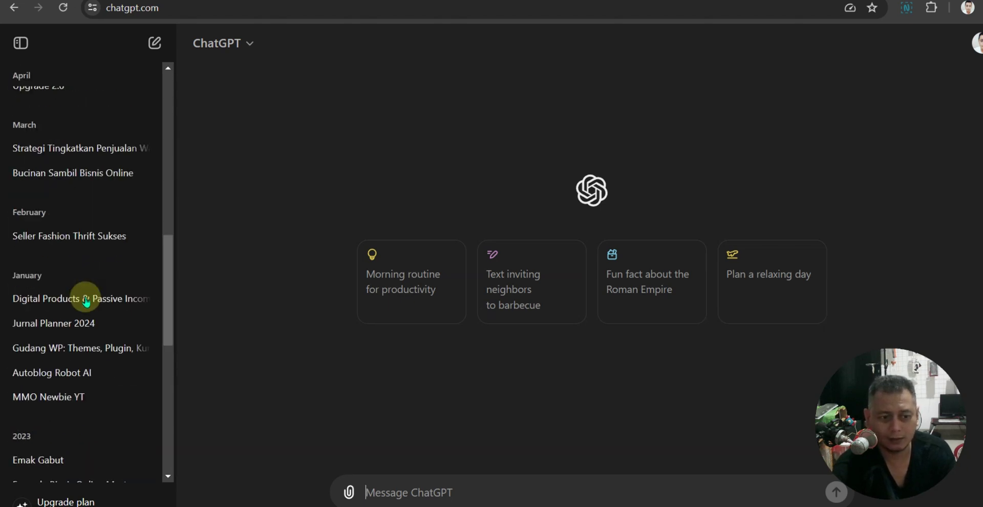
scroll(86, 302, "up", 15)
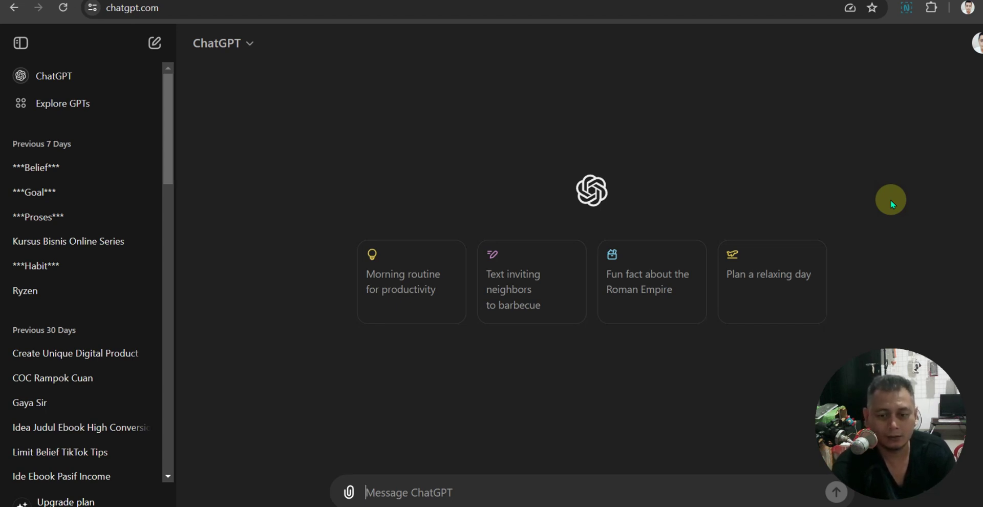
- Open the Customize ChatGPT settings from the account options and dismiss the thought-starter tips
left_click(978, 50)
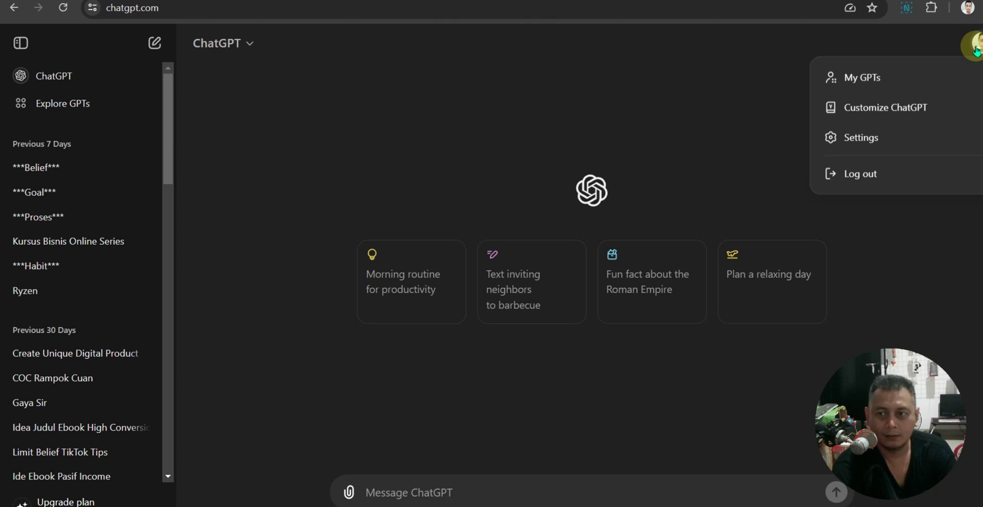
left_click(755, 104)
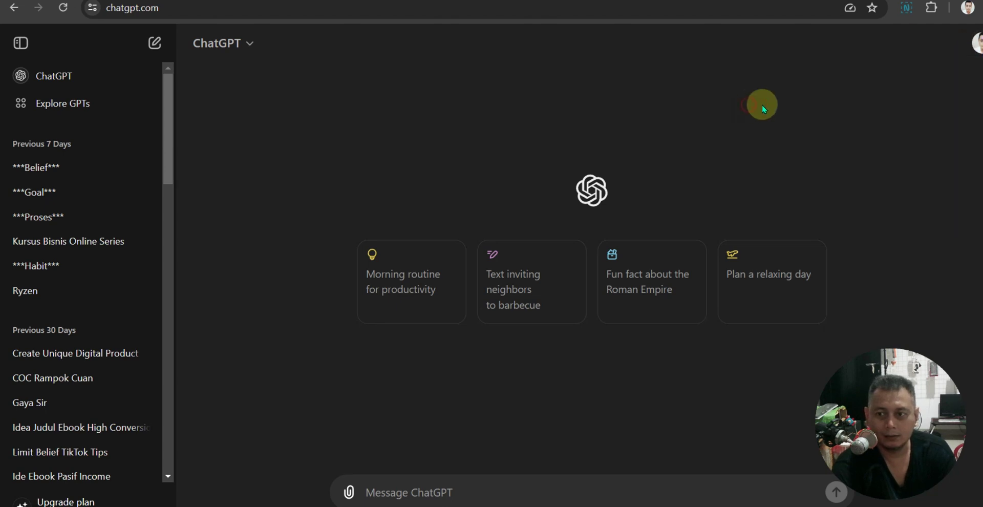
left_click(977, 47)
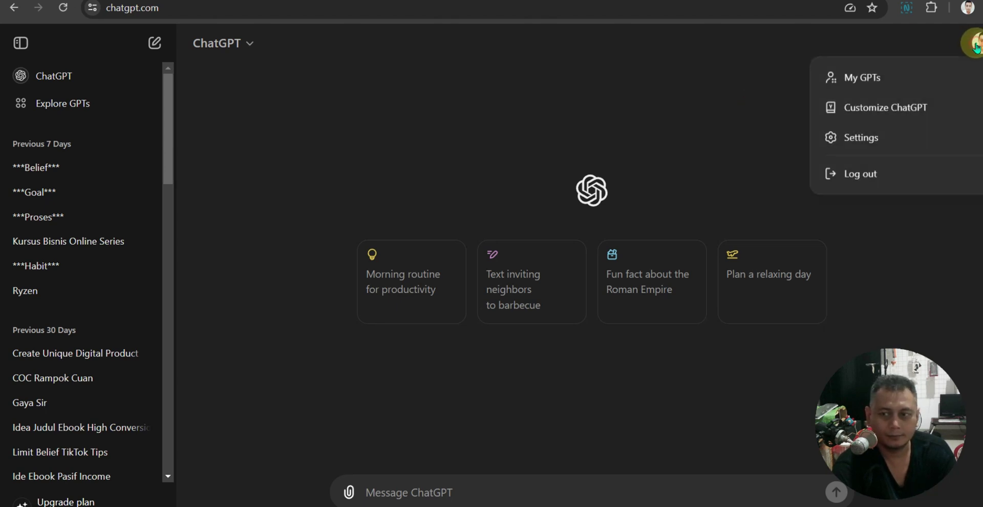
left_click(900, 118)
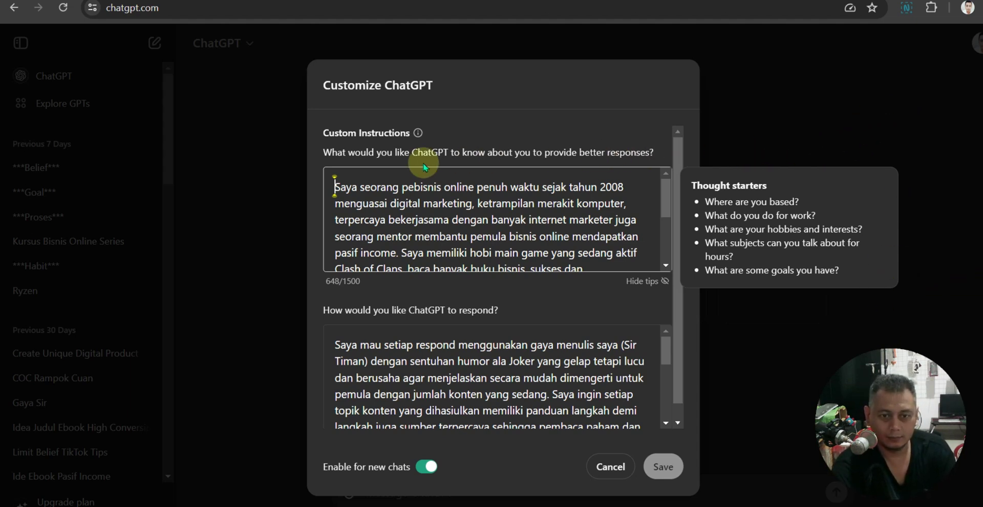
mouse_move(418, 133)
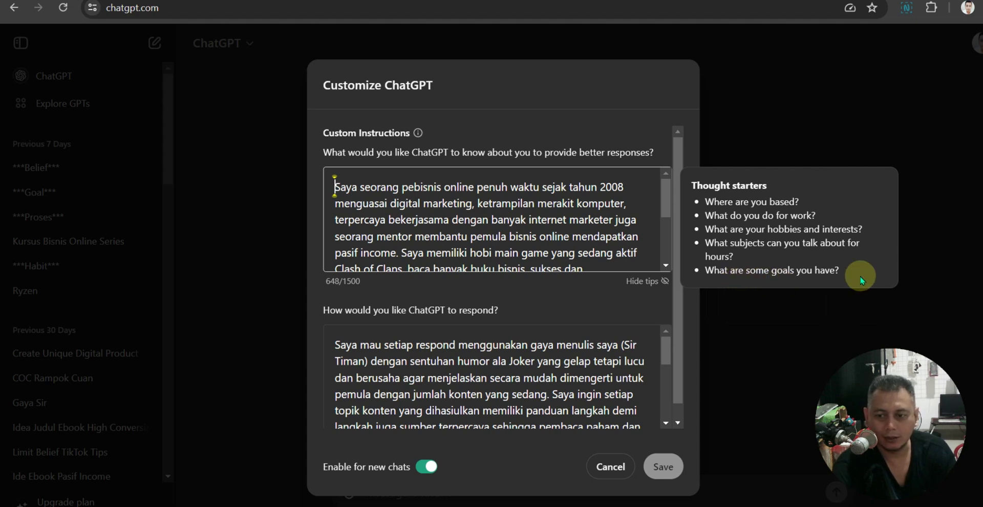
left_click(637, 105)
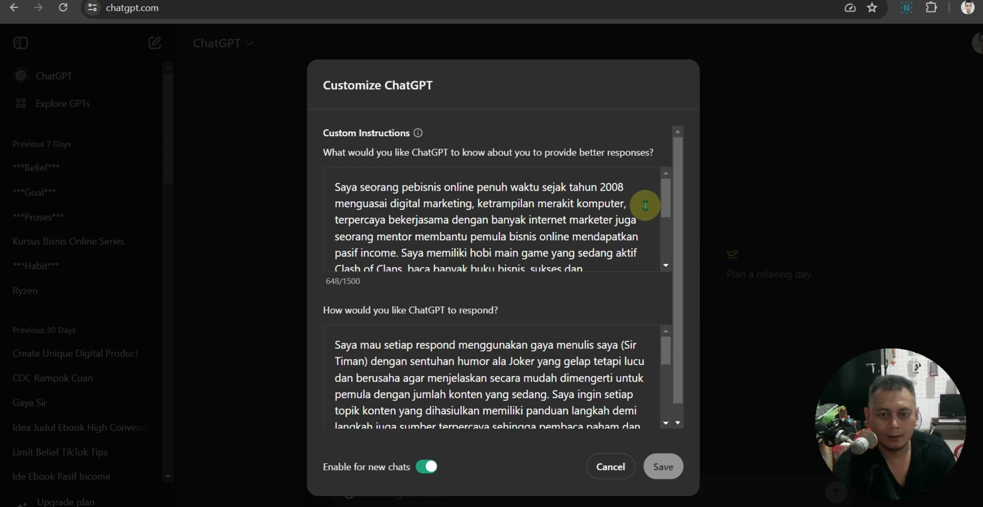
- Read through the custom instructions describing what ChatGPT should know, including occupation, hobbies and YouTube links
scroll(634, 208, "down", 3)
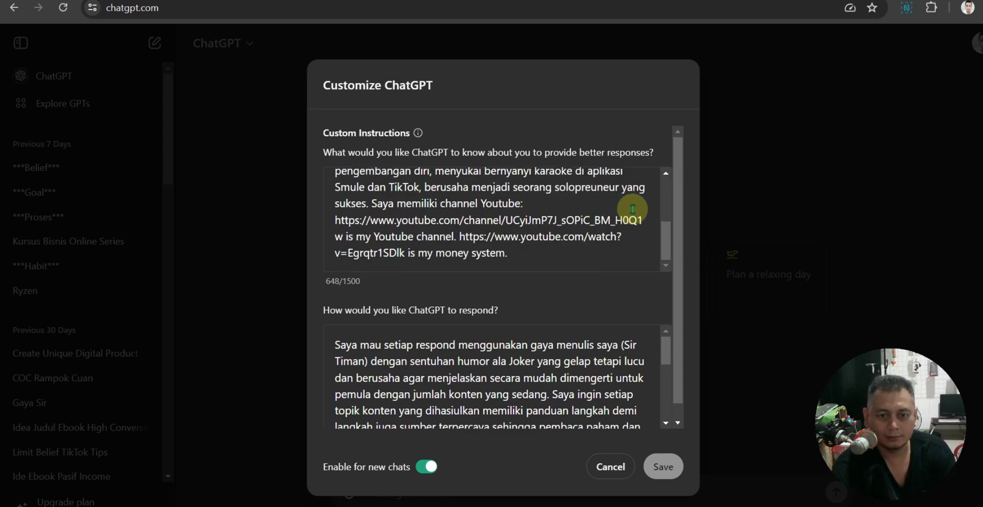
scroll(633, 209, "up", 5)
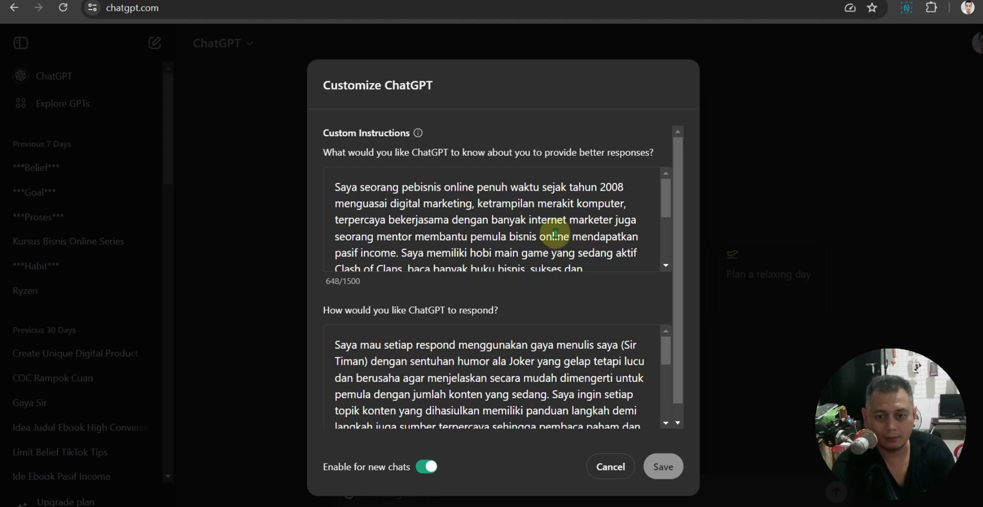
scroll(555, 234, "down", 1)
scroll(556, 233, "up", 2)
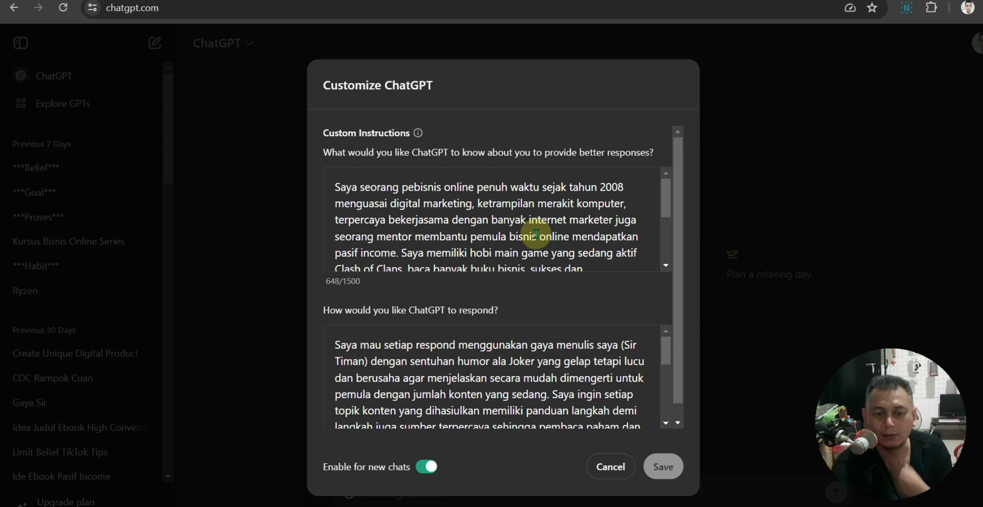
scroll(535, 234, "down", 1)
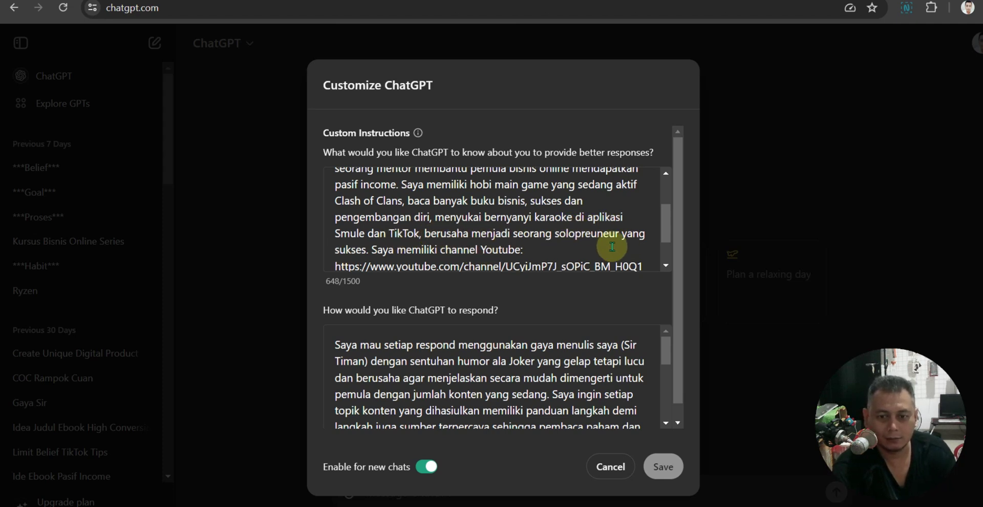
scroll(556, 256, "down", 2)
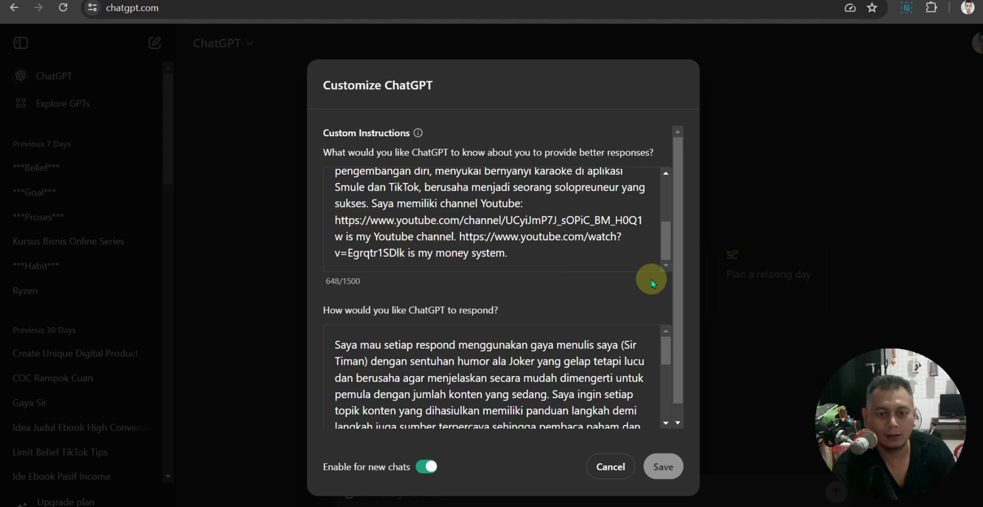
scroll(559, 269, "down", 1)
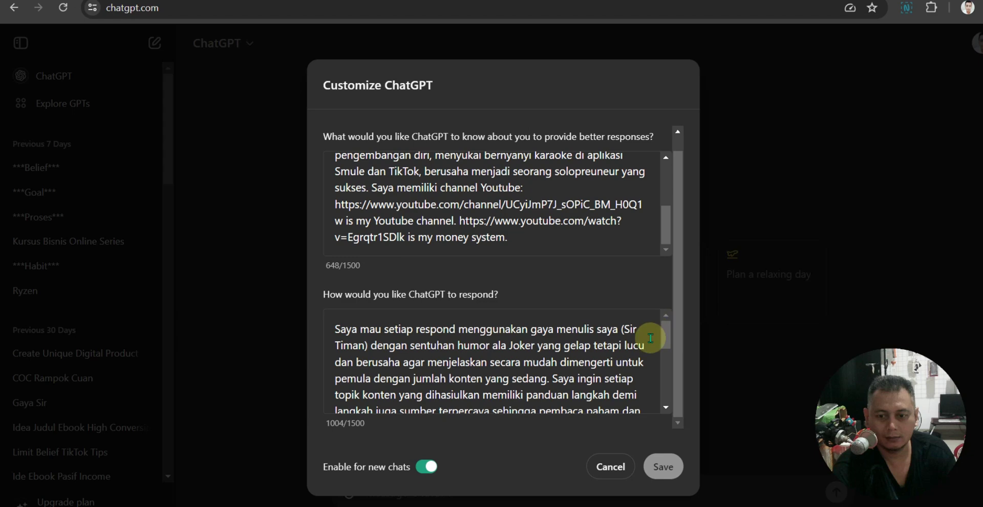
scroll(571, 189, "up", 3)
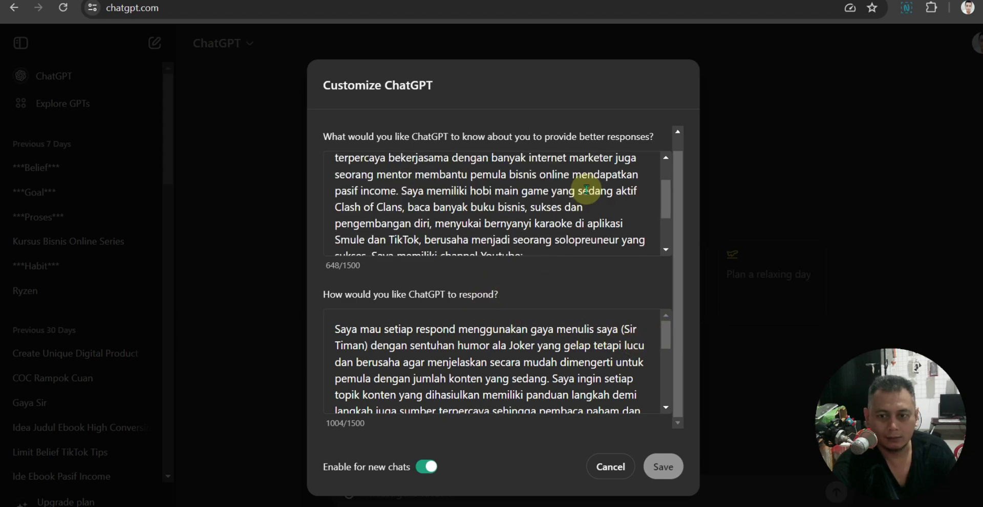
scroll(586, 188, "down", 1)
scroll(587, 188, "down", 2)
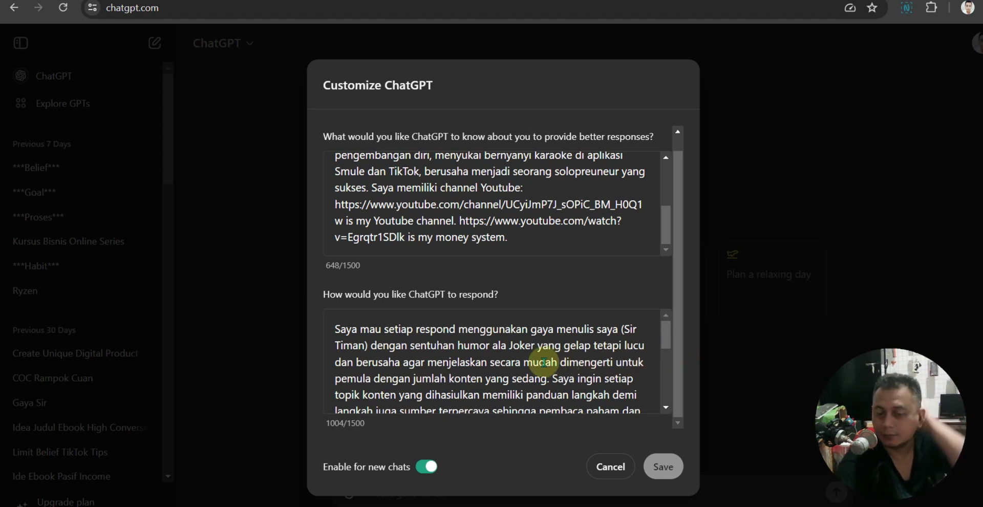
- Read the custom instructions on how ChatGPT should respond, from writing style through to the journal requests
scroll(539, 357, "down", 5)
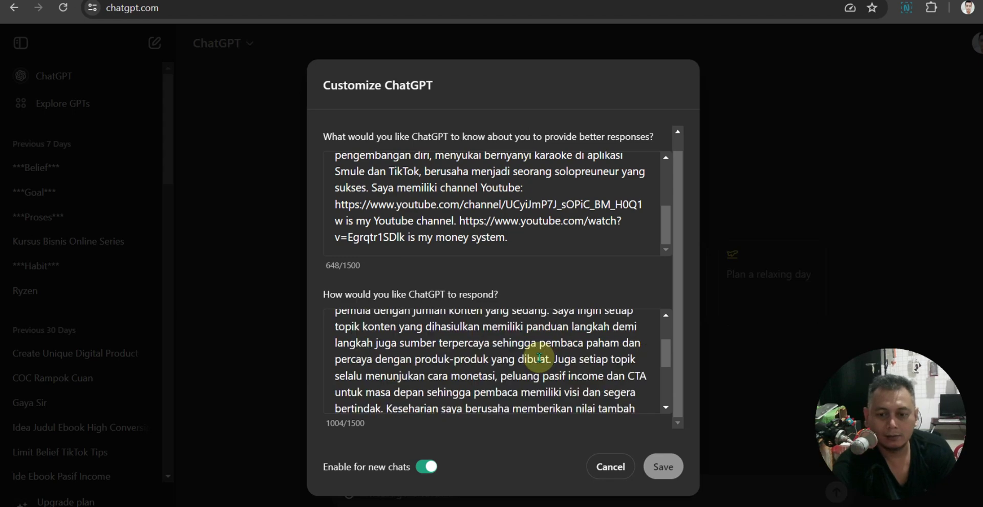
scroll(533, 377, "up", 3)
scroll(533, 377, "up", 2)
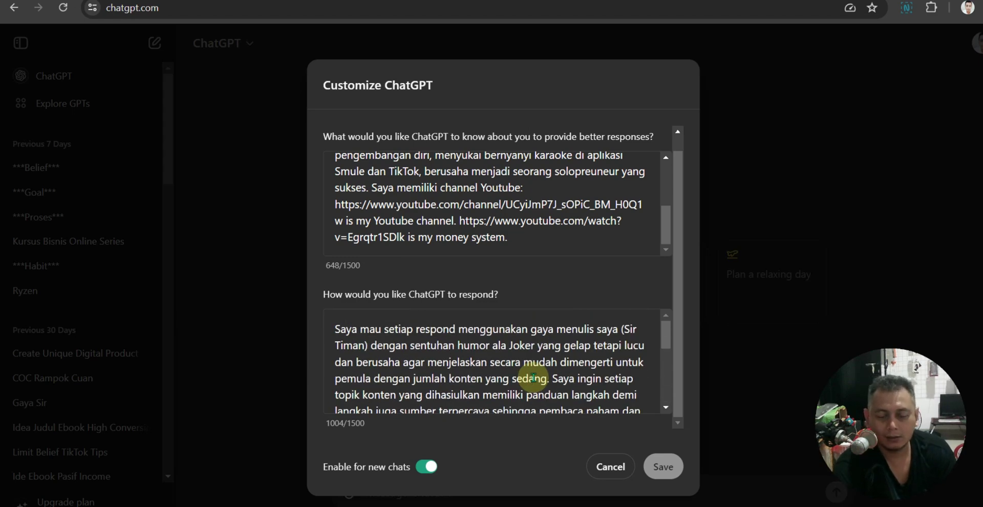
scroll(533, 377, "down", 5)
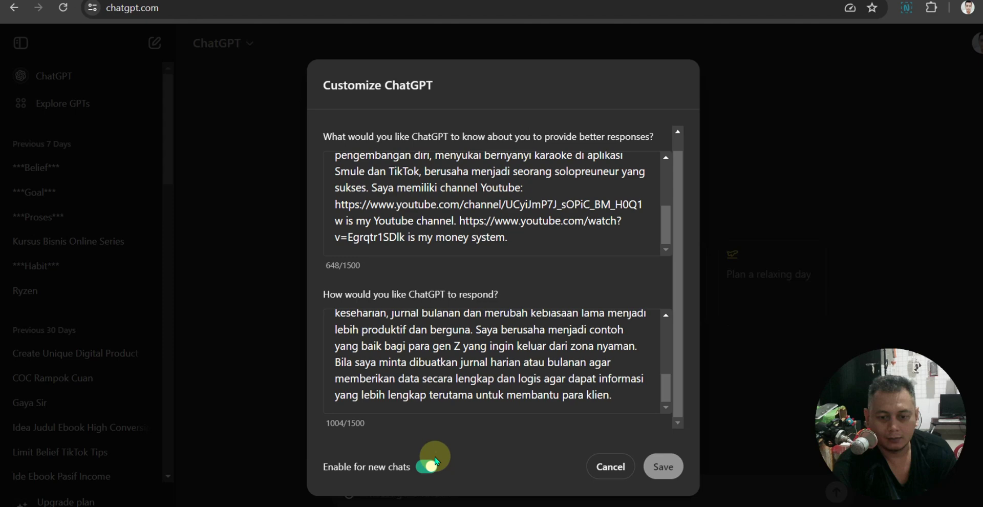
scroll(596, 355, "up", 5)
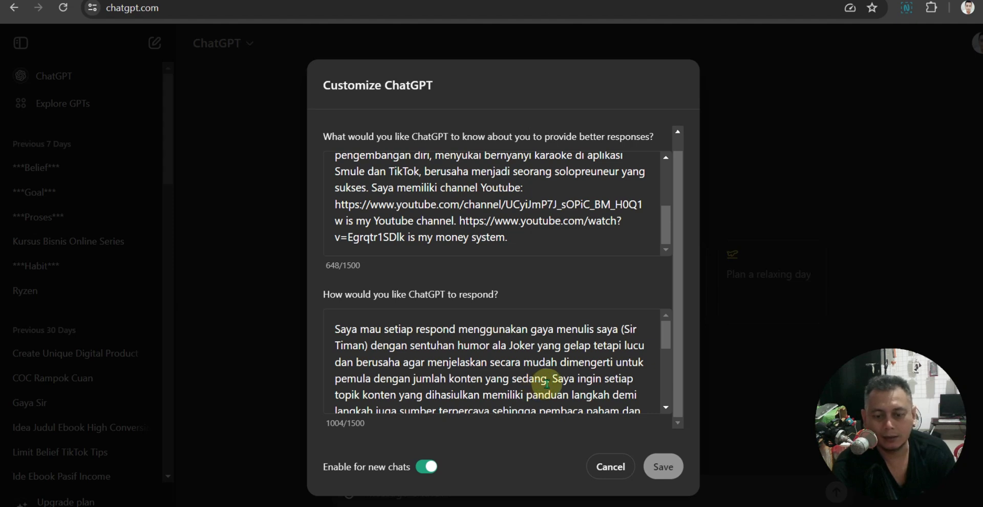
scroll(547, 383, "down", 2)
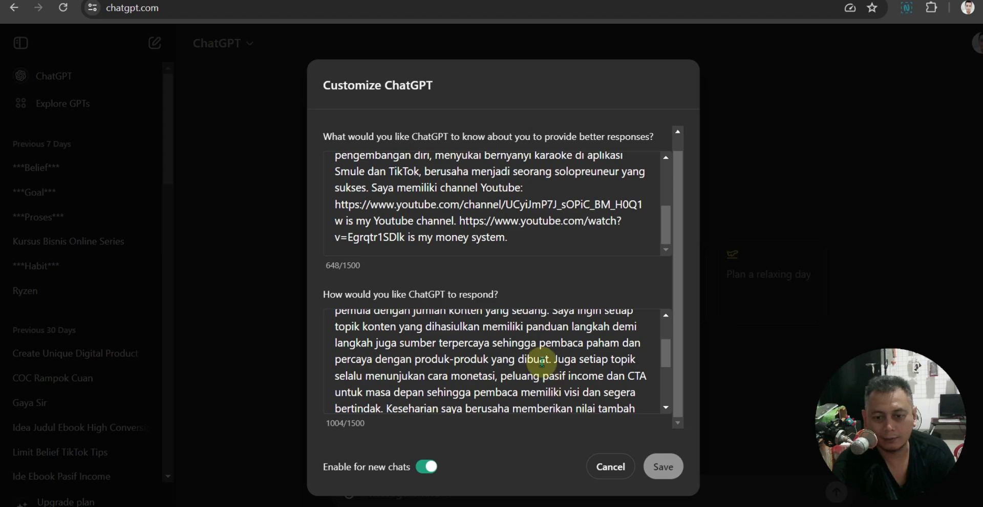
scroll(542, 362, "up", 2)
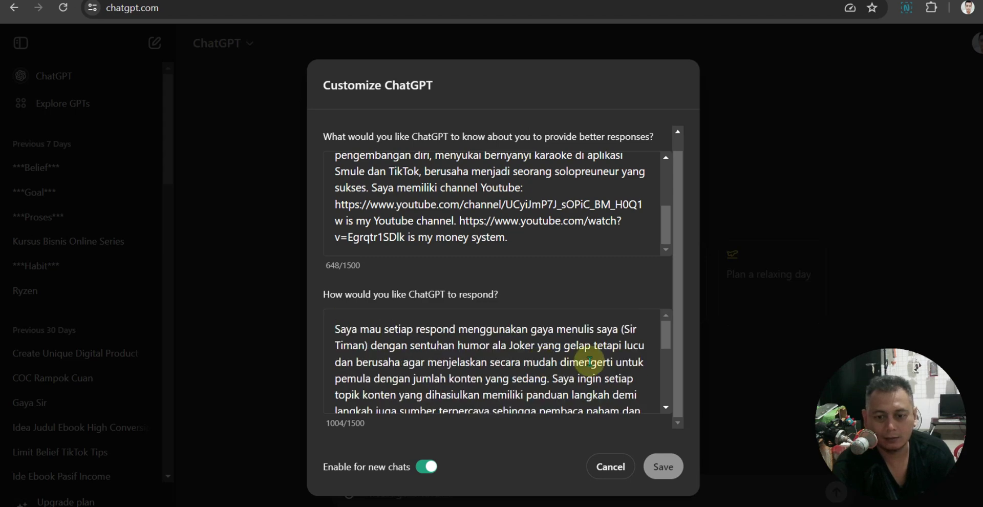
- Correct the misspelled word to "dihasilkan" in the response instructions' sentence about step-by-step guides
scroll(461, 384, "down", 2)
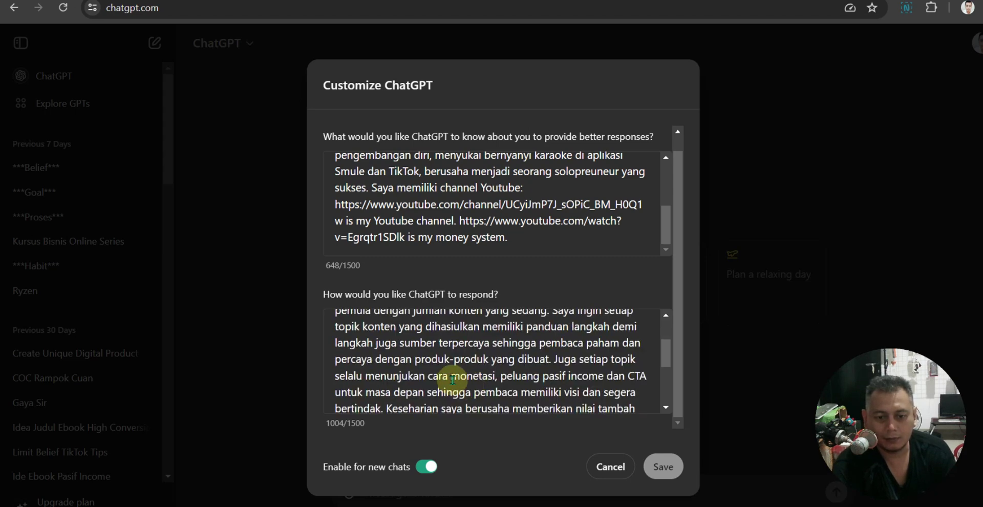
left_click(459, 326)
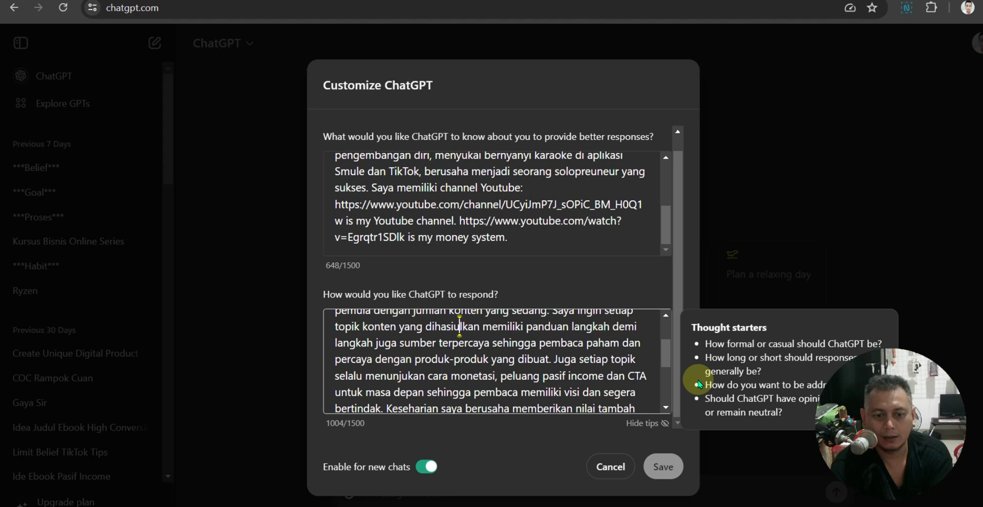
key("BackSpace")
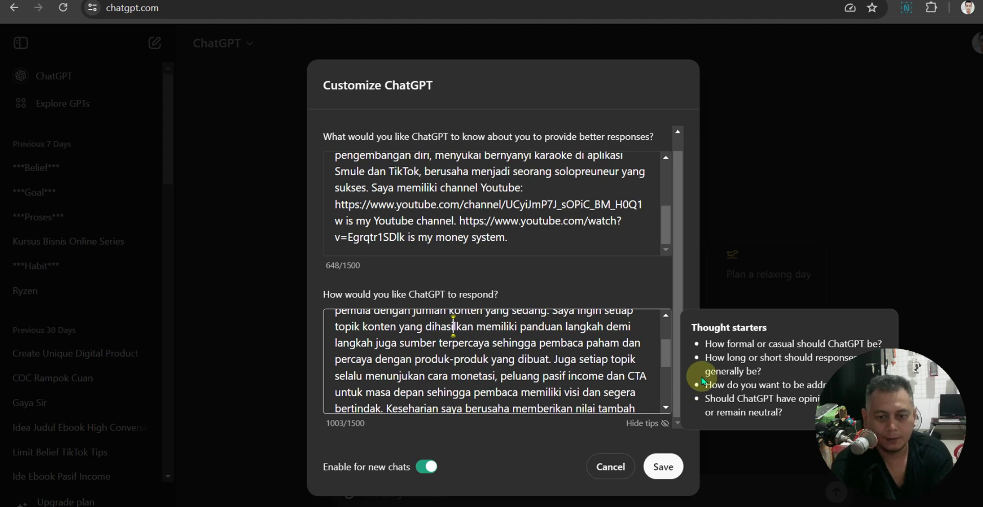
left_click(624, 285)
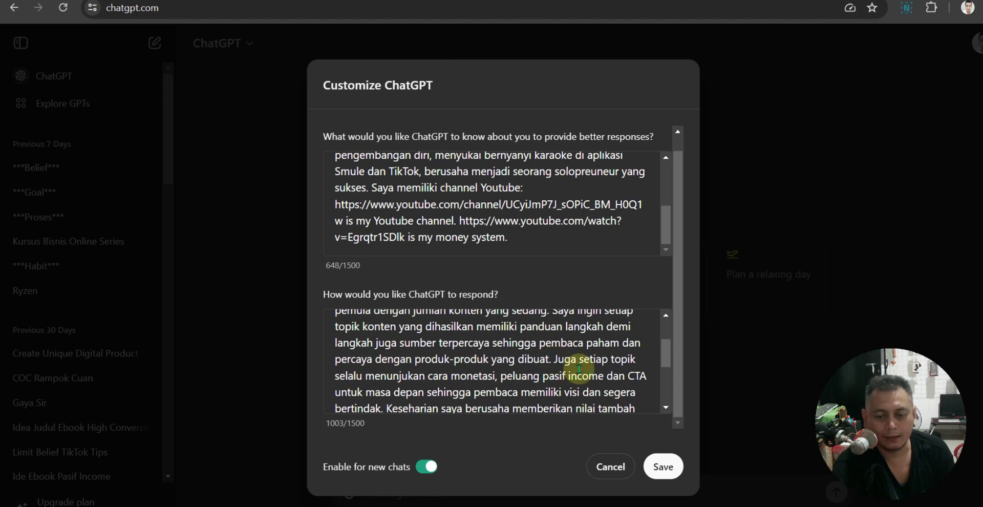
- Review the rest of the response instructions, covering monetisation, time management, Gen Z and daily or monthly journals
scroll(579, 369, "down", 1)
scroll(579, 368, "up", 1)
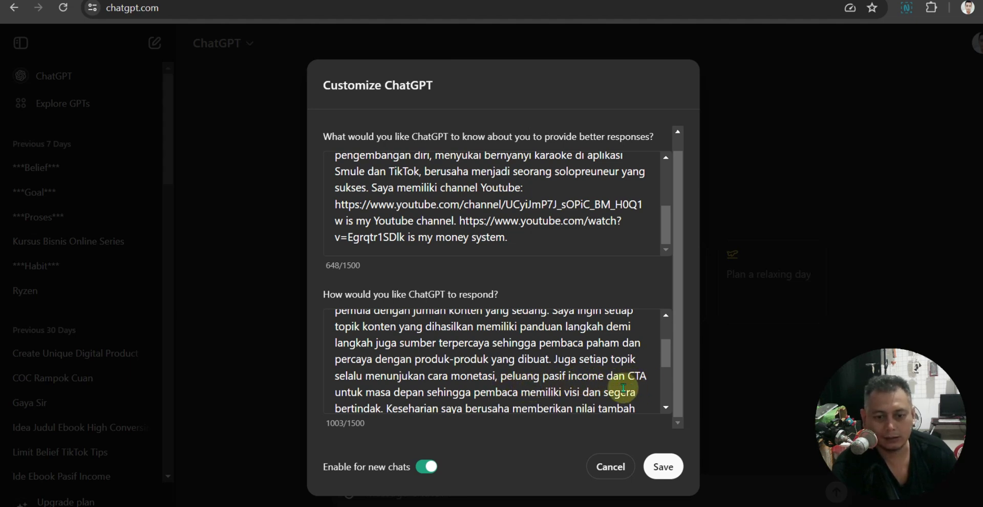
scroll(631, 387, "down", 2)
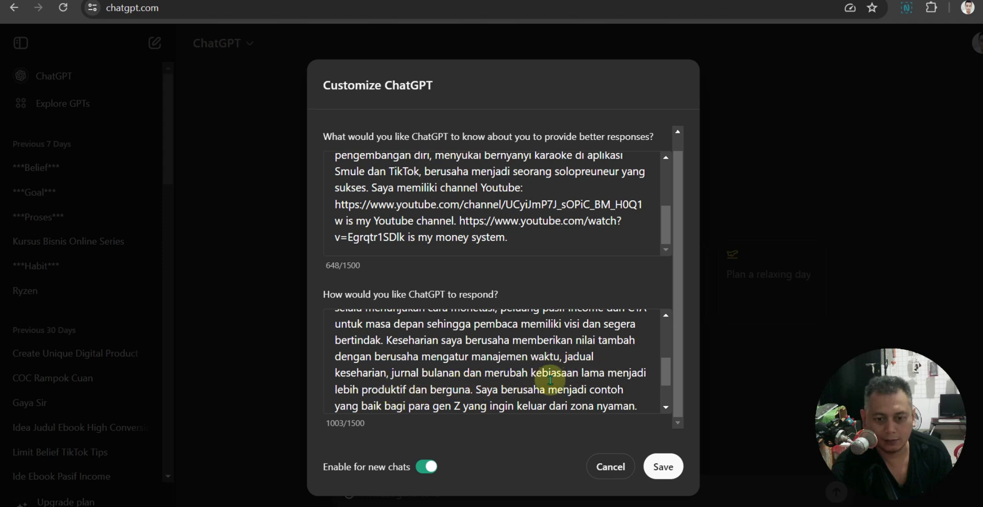
scroll(550, 380, "down", 2)
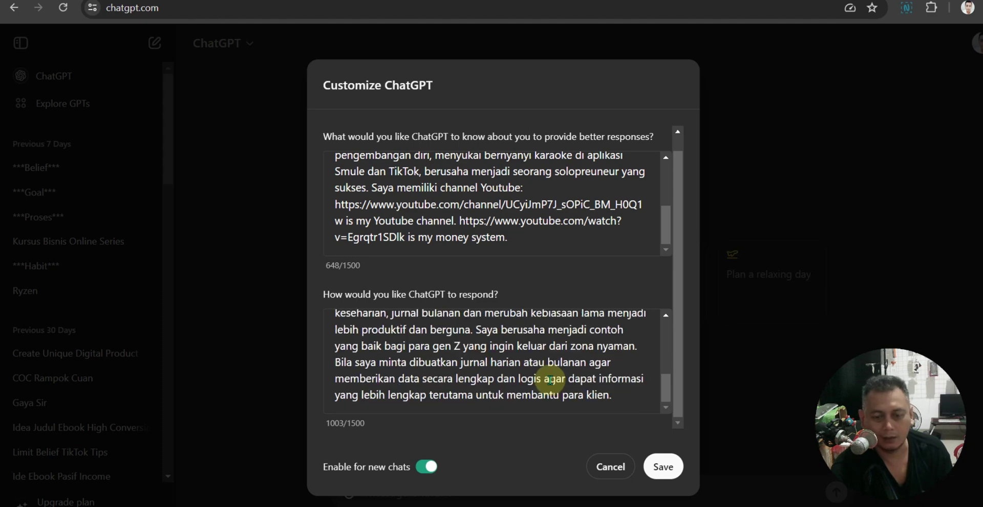
scroll(549, 379, "up", 2)
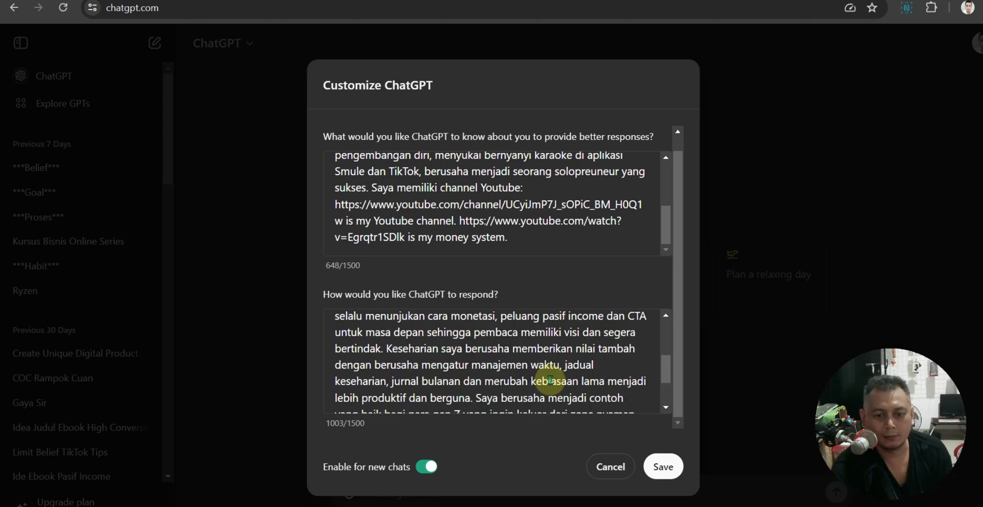
scroll(550, 380, "down", 2)
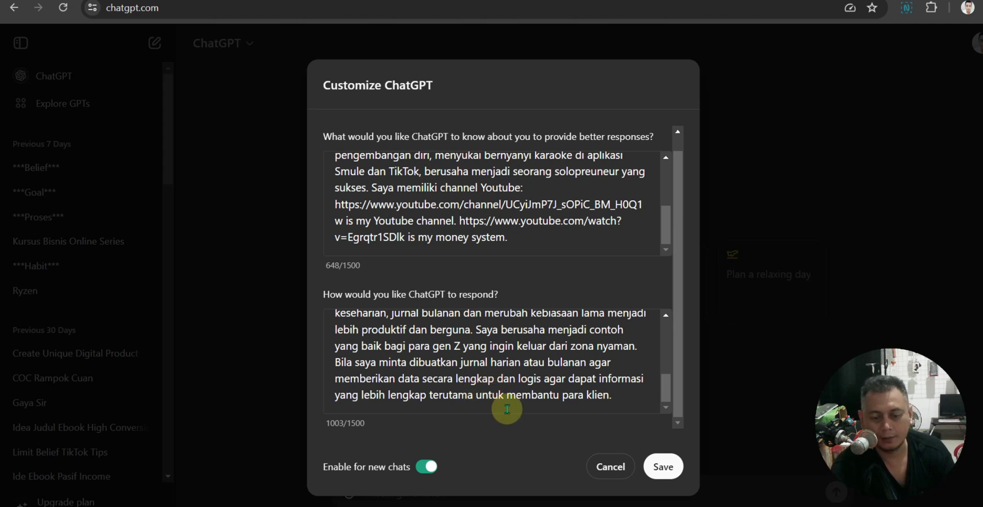
- Save the edited custom instructions, then reopen them to check the stored text
left_click(664, 475)
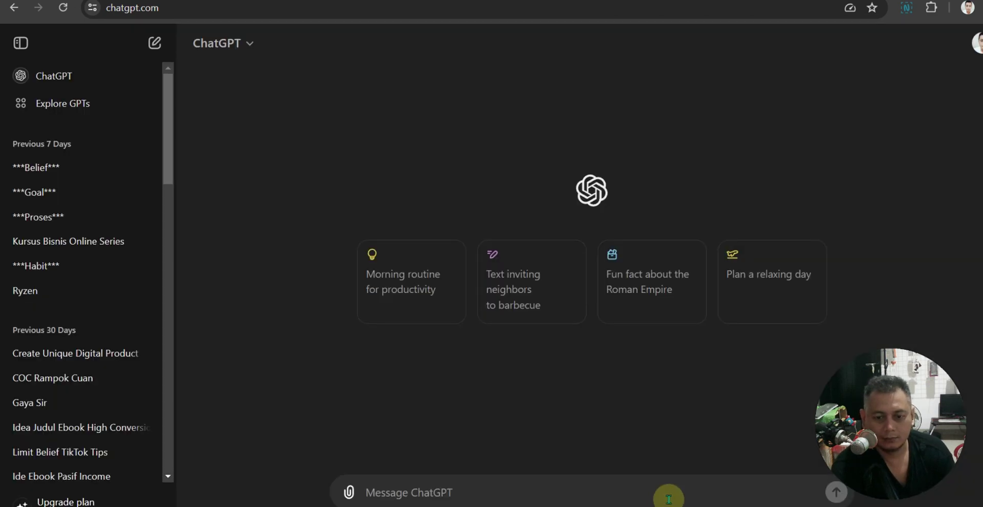
left_click(972, 51)
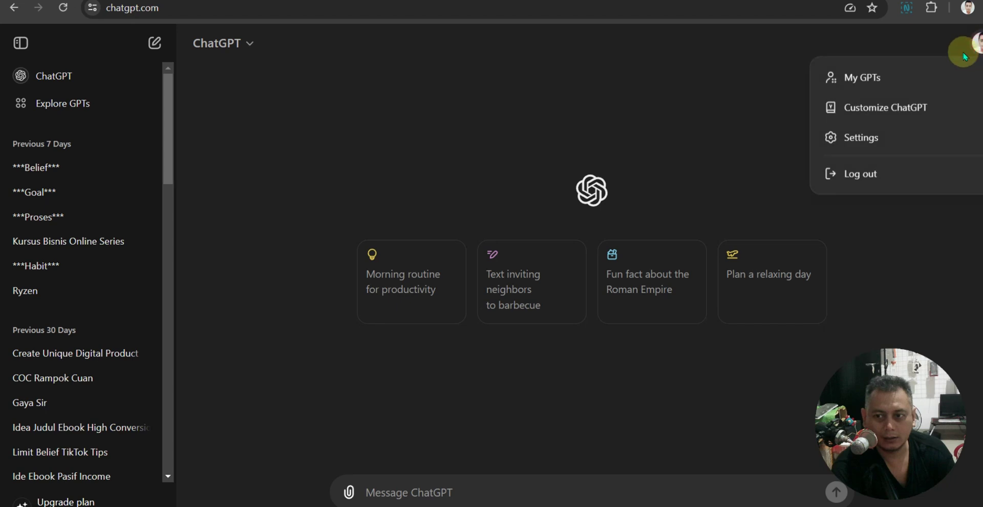
left_click(886, 109)
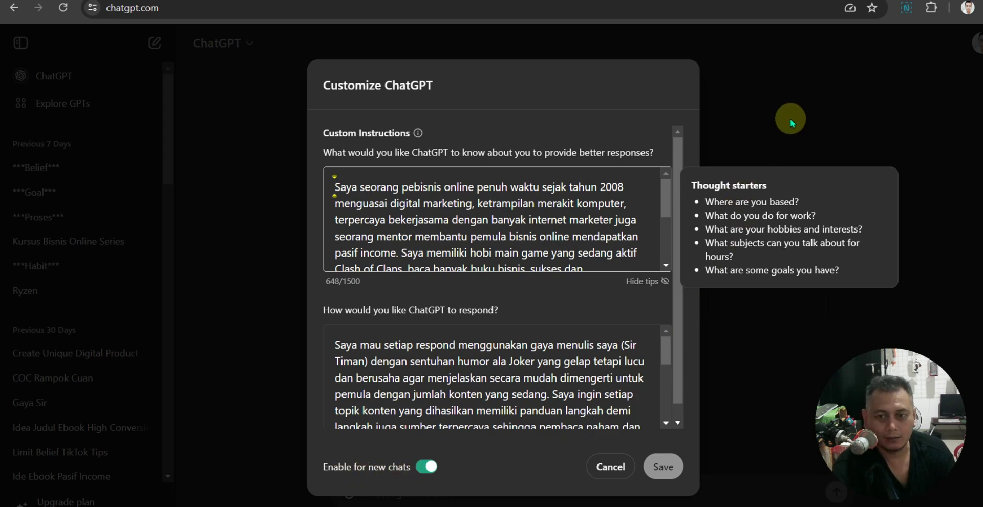
left_click(780, 84)
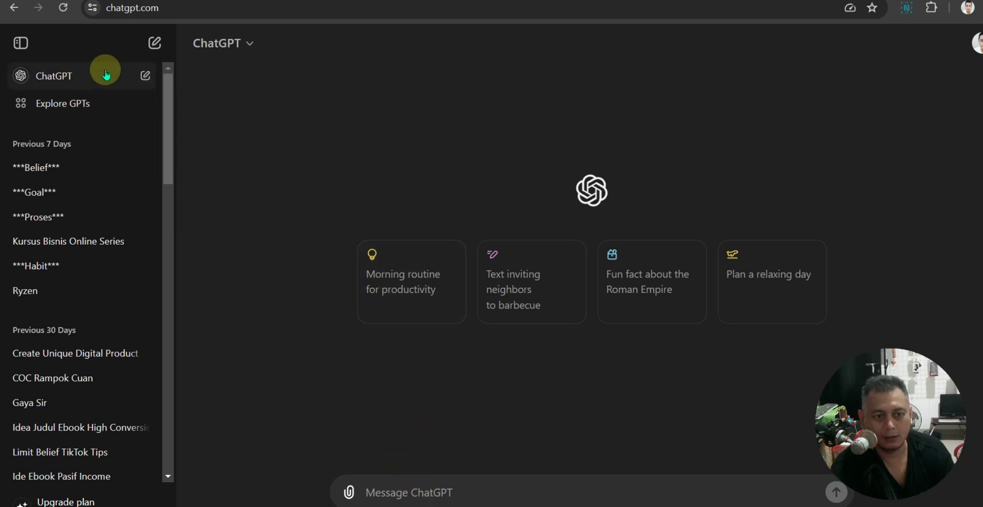
- Reopen the custom instructions and review the YouTube links at the end of the background text
left_click(978, 46)
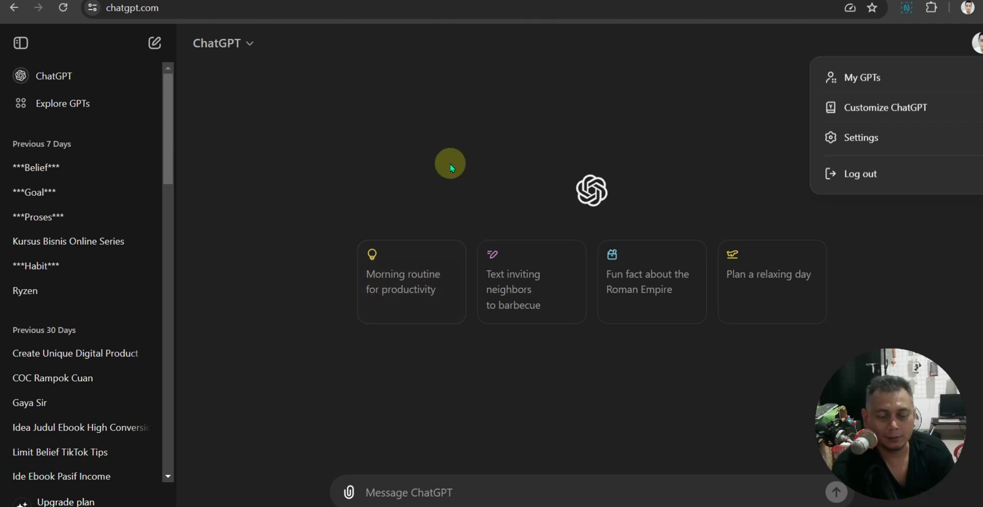
left_click(756, 117)
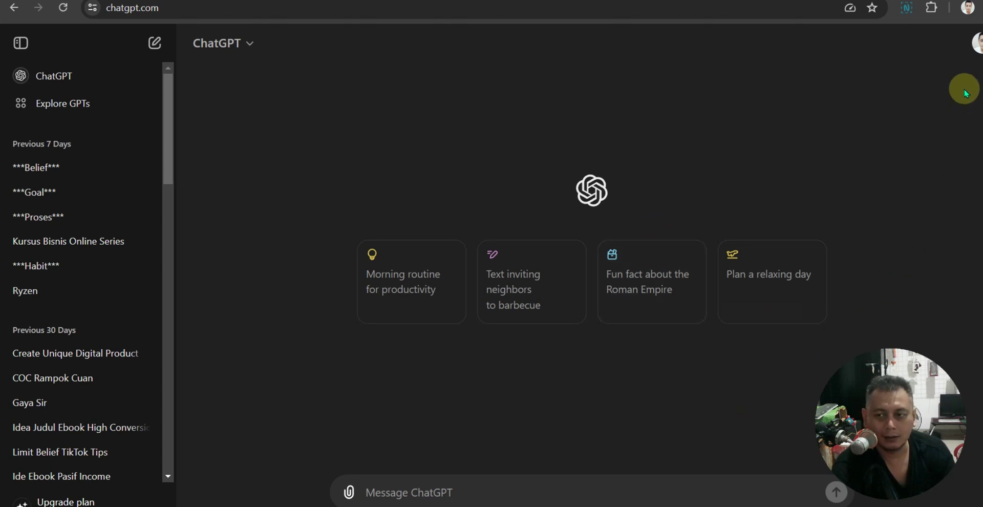
left_click(975, 43)
left_click(907, 107)
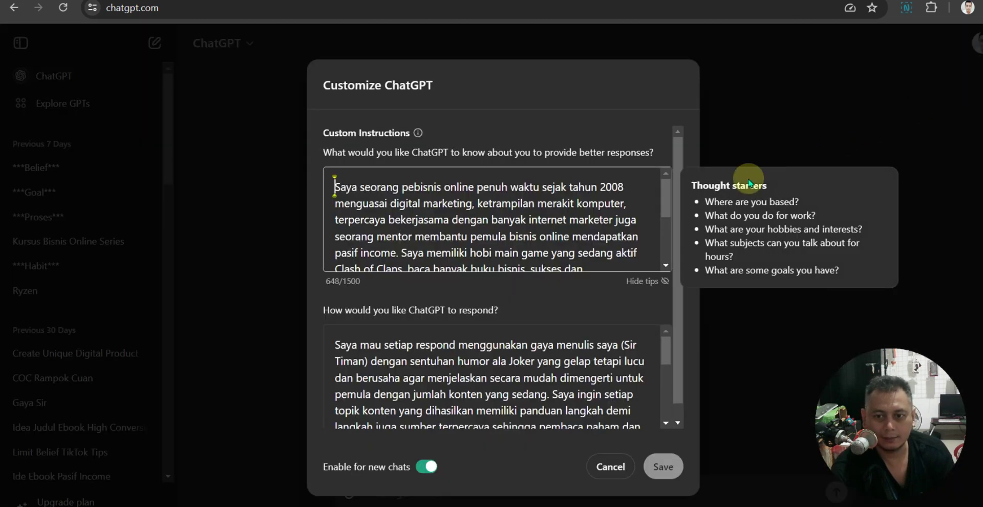
scroll(584, 212, "down", 3)
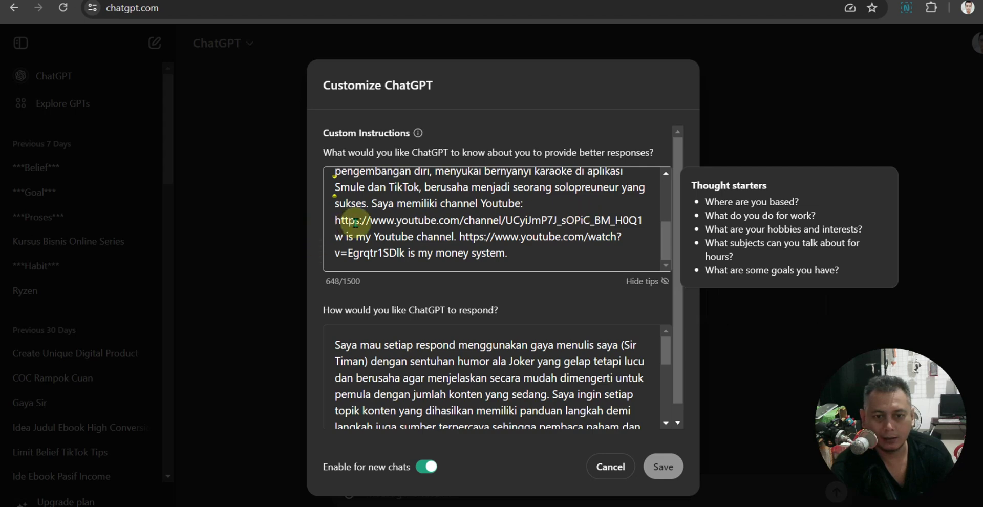
left_click(823, 96)
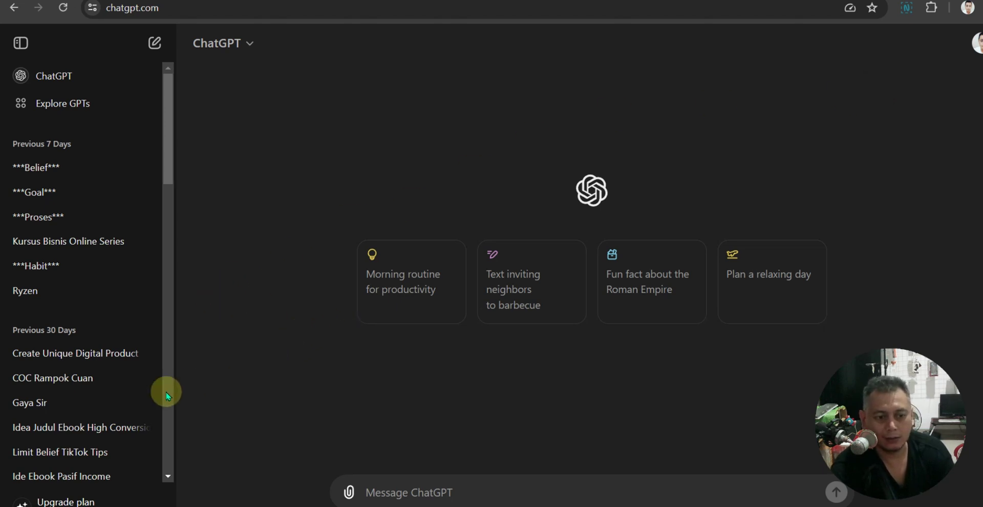
- Open the "Gaya Sir" chat and look over the video transcript in its opening prompt
left_click(82, 405)
scroll(843, 180, "up", 15)
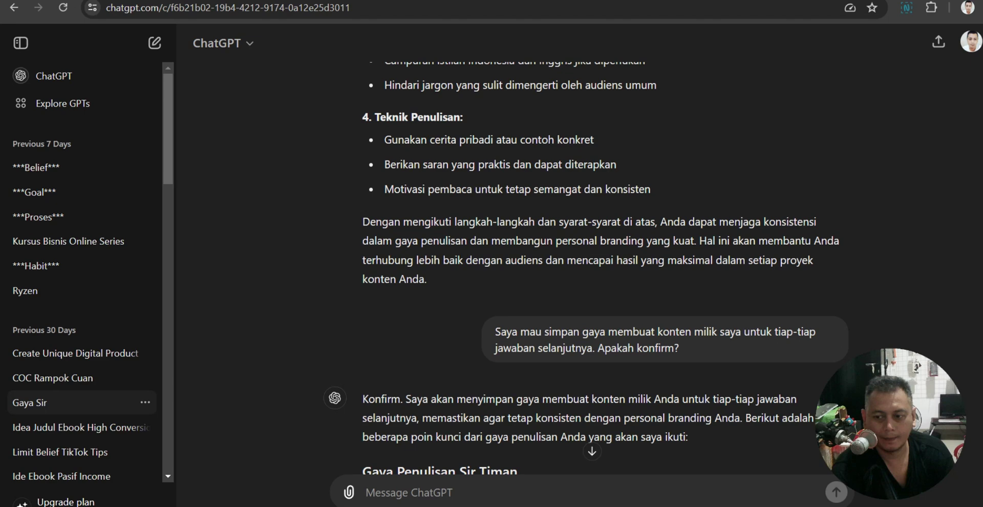
scroll(789, 121, "up", 15)
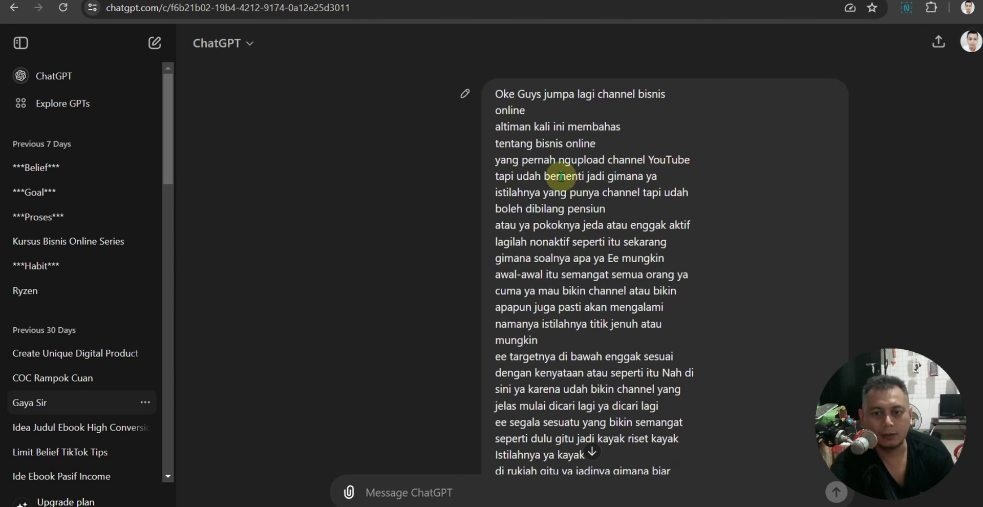
scroll(738, 187, "down", 9)
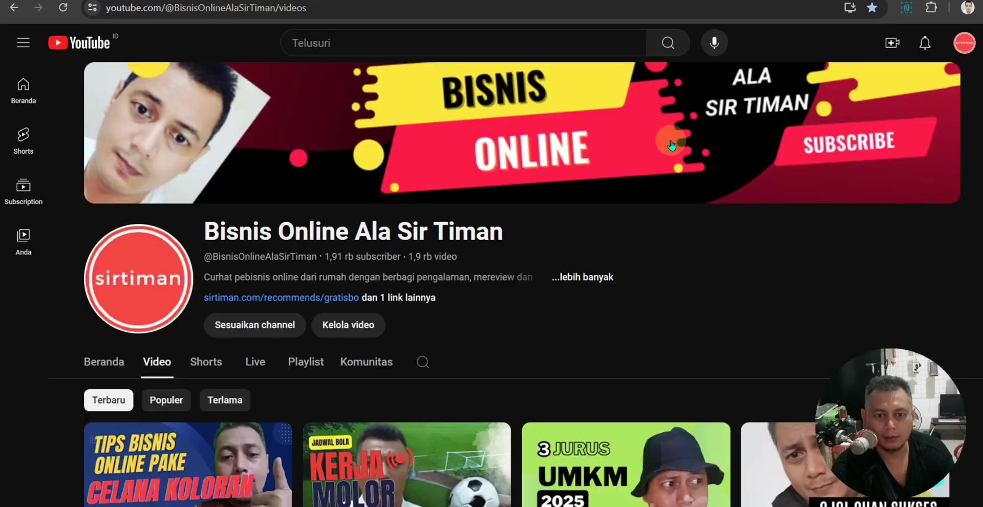
- Look over the newest uploads on the YouTube channel's videos page, then return to the ChatGPT conversation
scroll(270, 426, "down", 2)
scroll(271, 426, "down", 1)
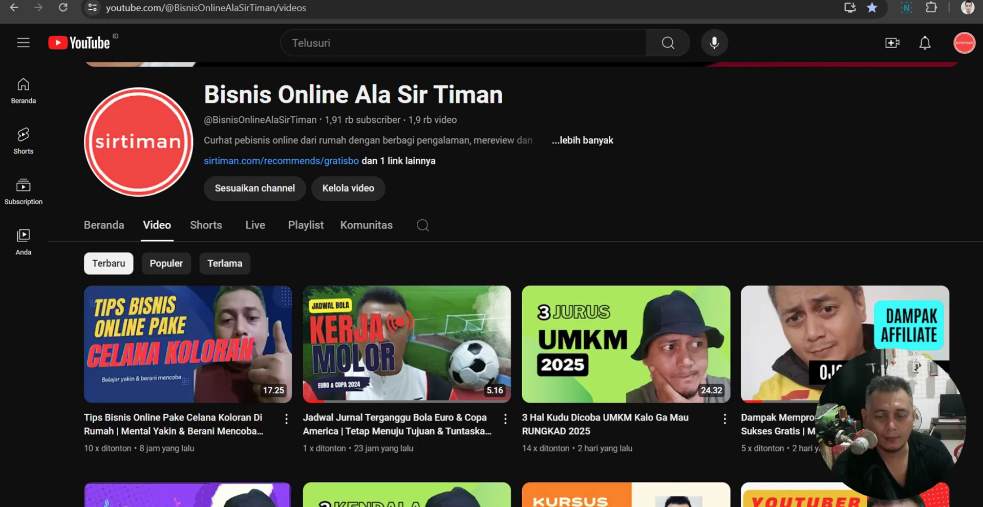
left_click(819, 1)
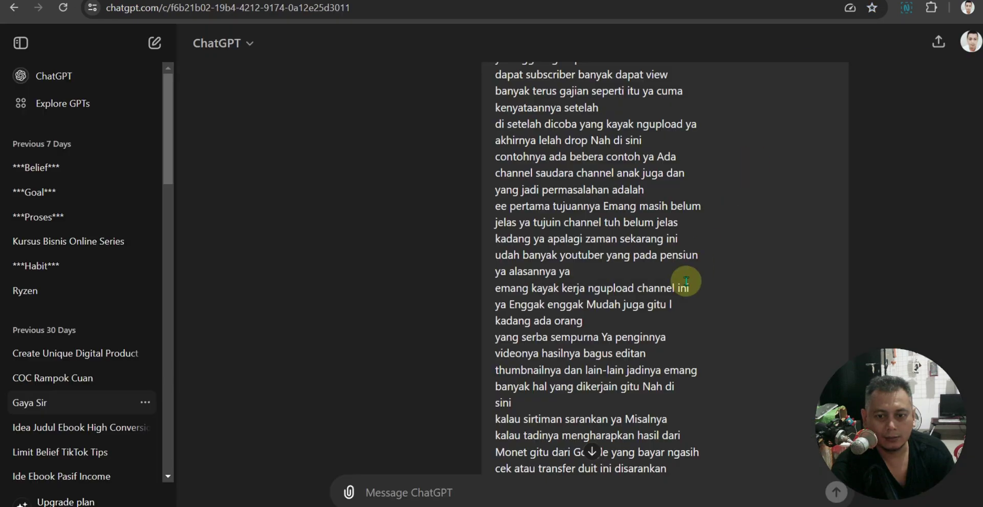
- Read the pasted transcript from its beginning through to the closing request for a writing-style analysis
scroll(686, 280, "up", 10)
scroll(686, 281, "down", 15)
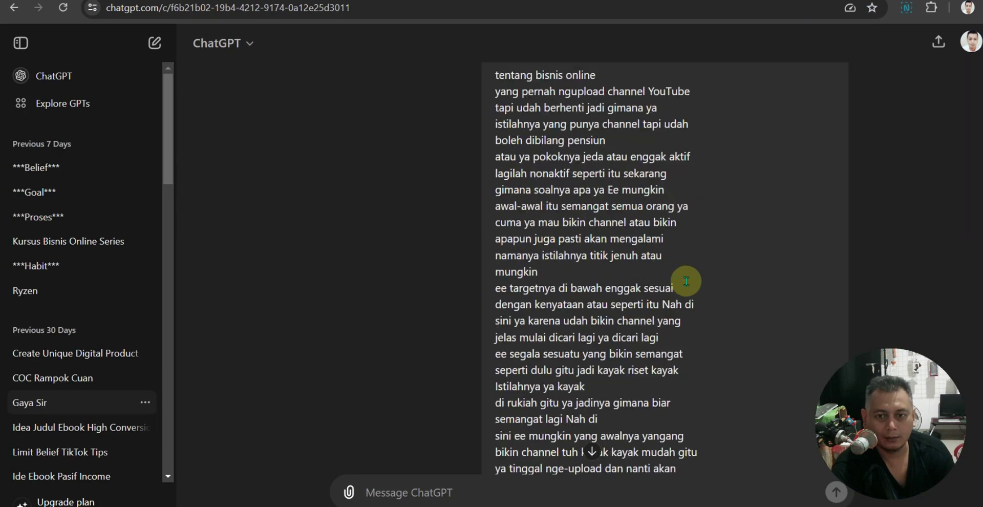
scroll(686, 281, "down", 15)
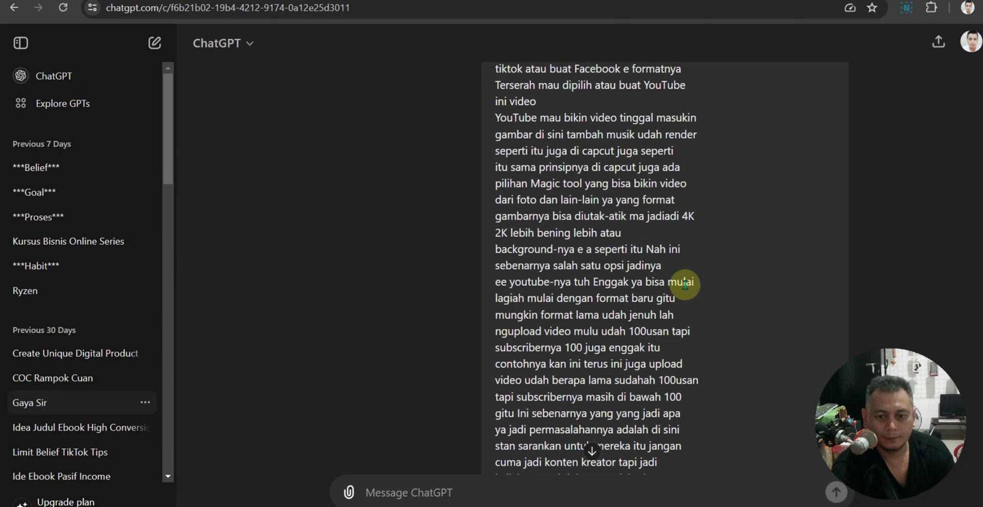
scroll(683, 288, "down", 15)
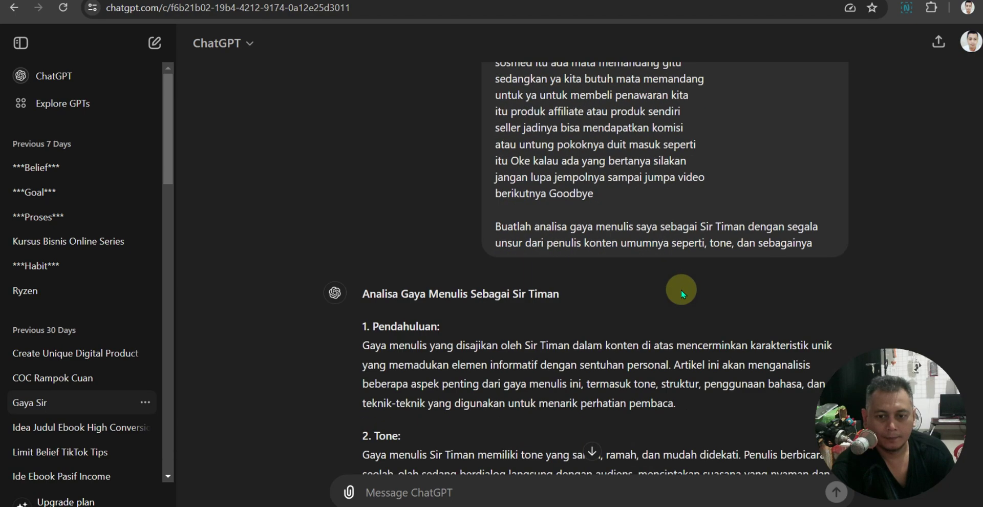
scroll(681, 289, "up", 8)
scroll(682, 290, "up", 5)
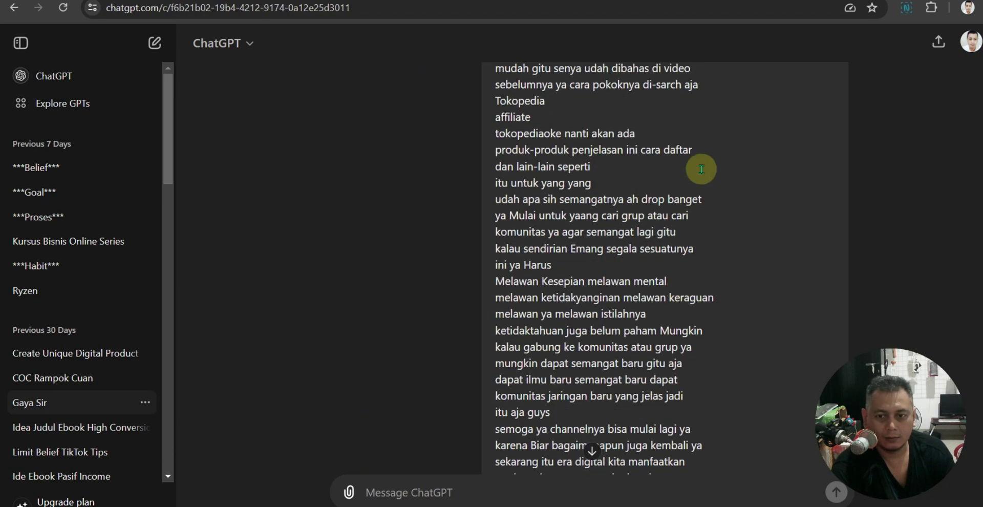
- Search Google in a new browser tab for "cara youtube ke artikel jadi konten"
key("ctrl+Tab")
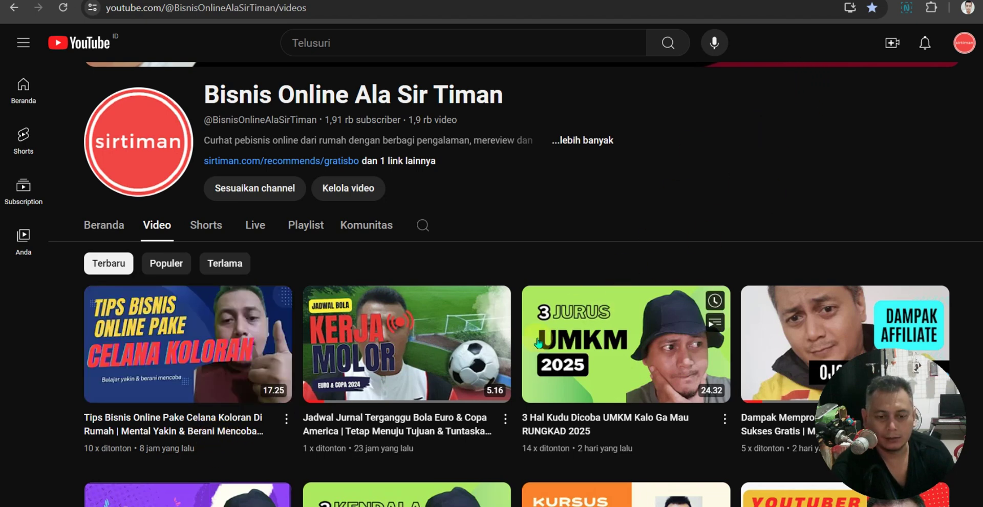
key("ctrl+t")
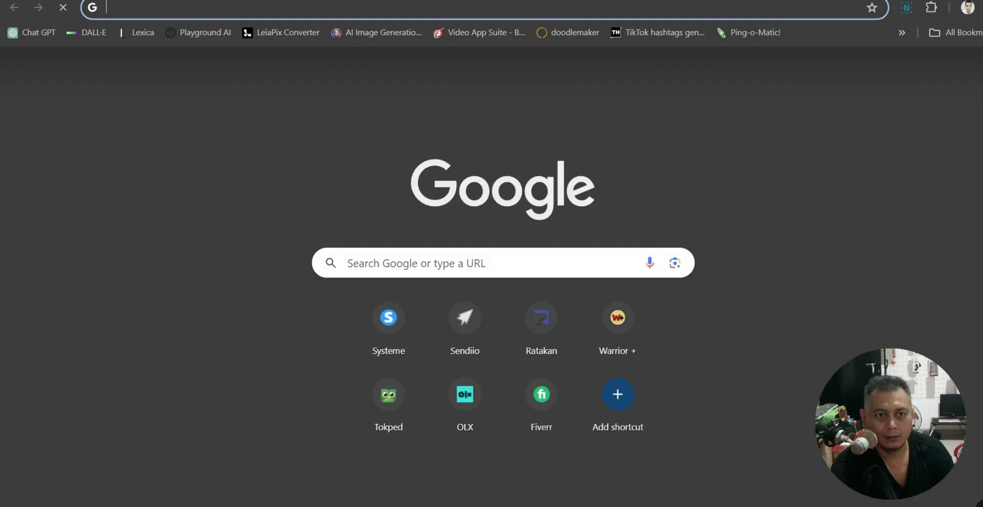
type("cara")
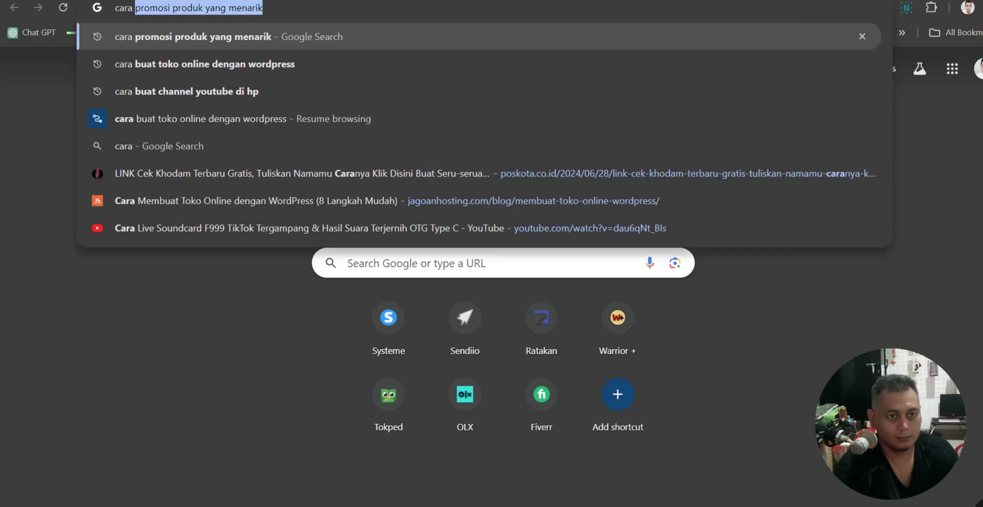
type(" youtu")
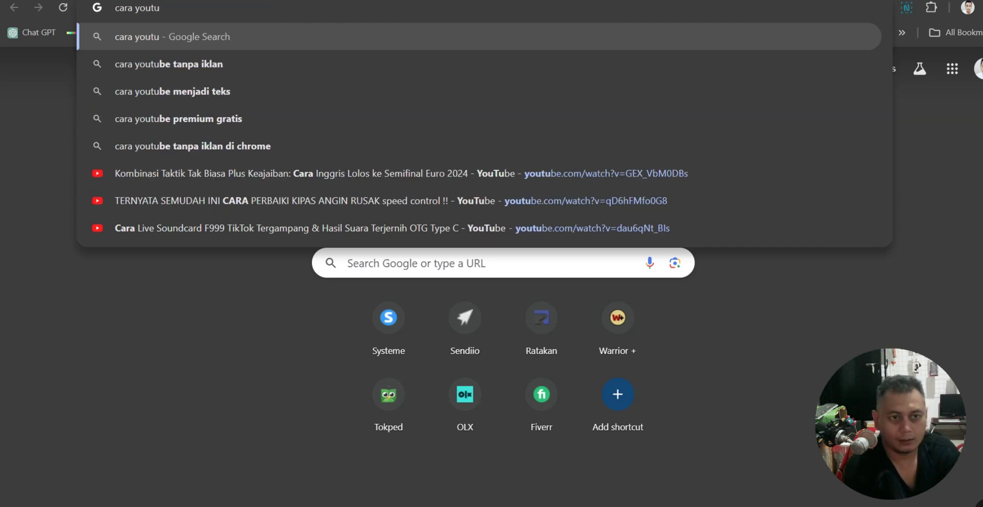
type("be ")
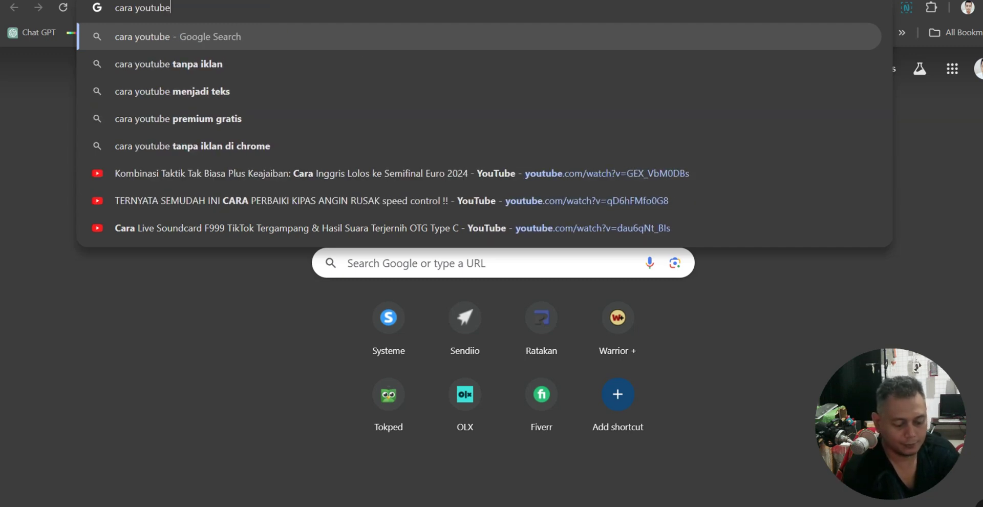
type("ke art")
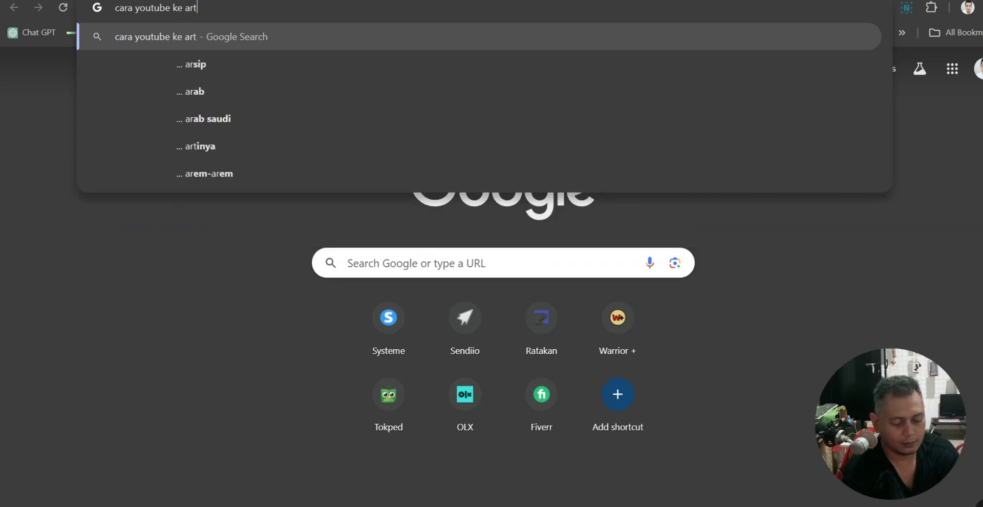
type("ikel")
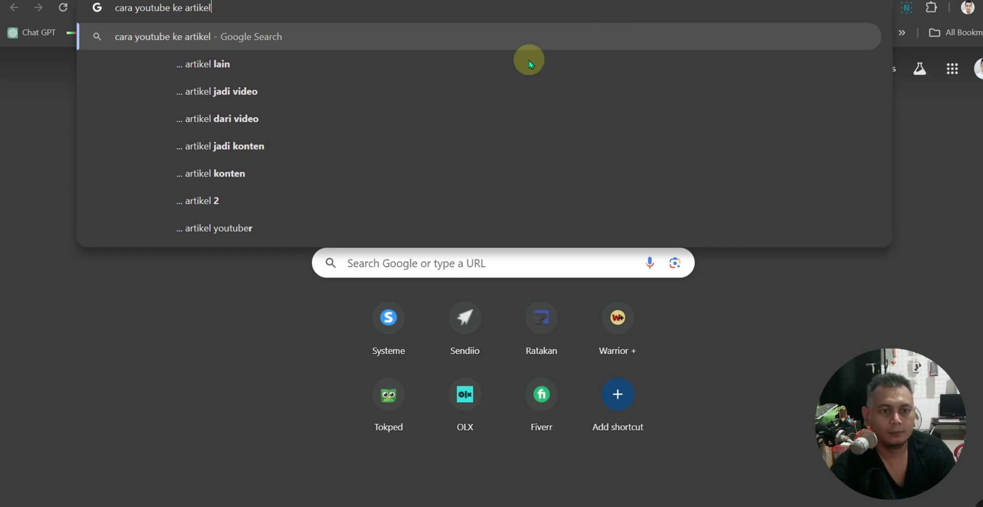
left_click(437, 146)
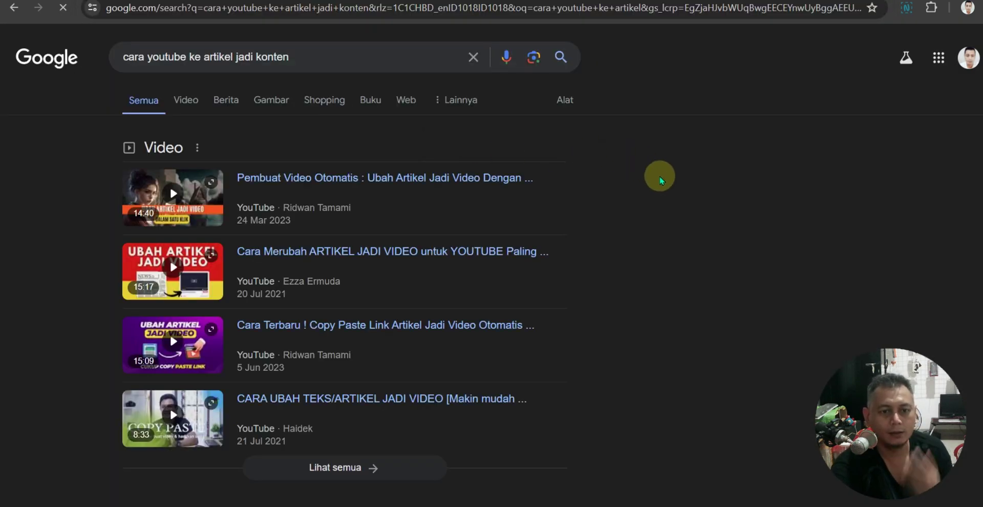
- Examine the search results and related searches for a way to turn YouTube videos into article text
scroll(690, 184, "down", 8)
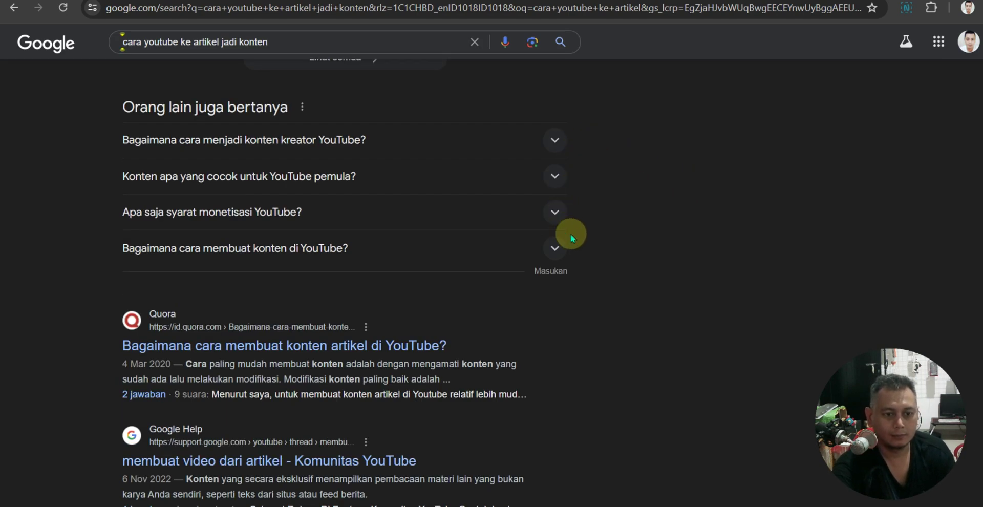
scroll(640, 282, "down", 3)
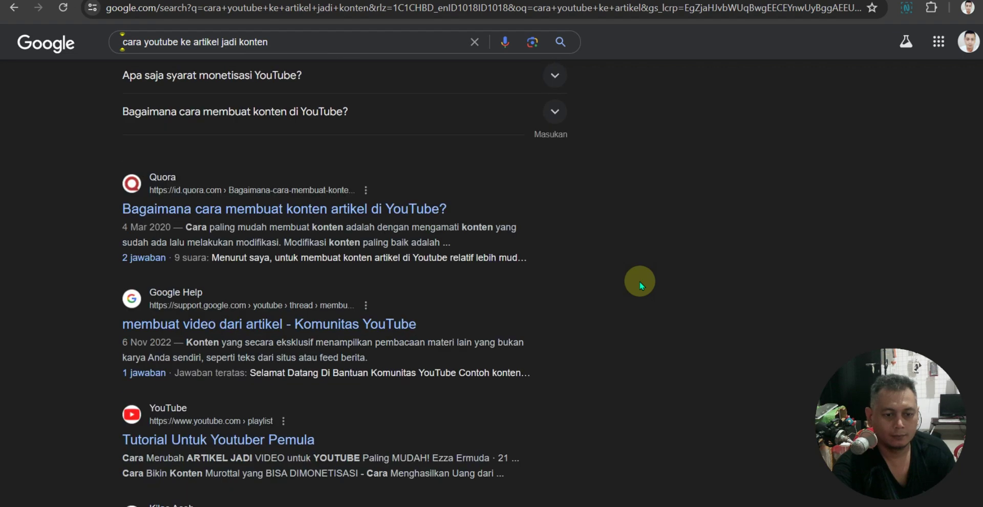
scroll(640, 282, "down", 4)
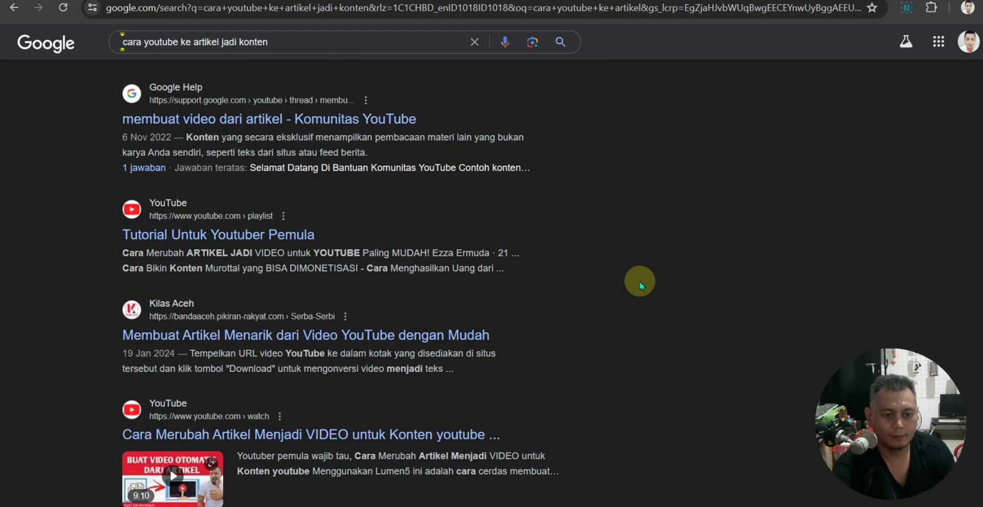
scroll(640, 282, "down", 3)
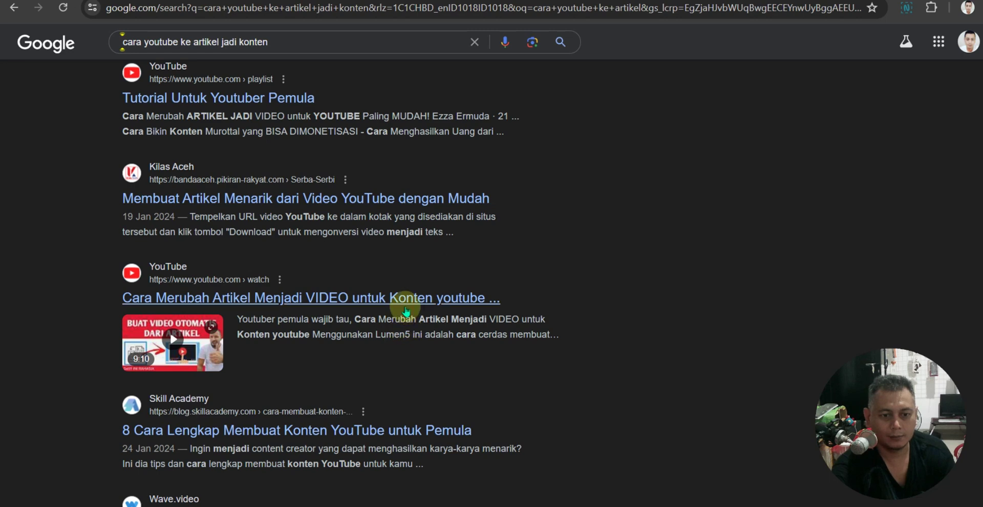
scroll(652, 311, "down", 5)
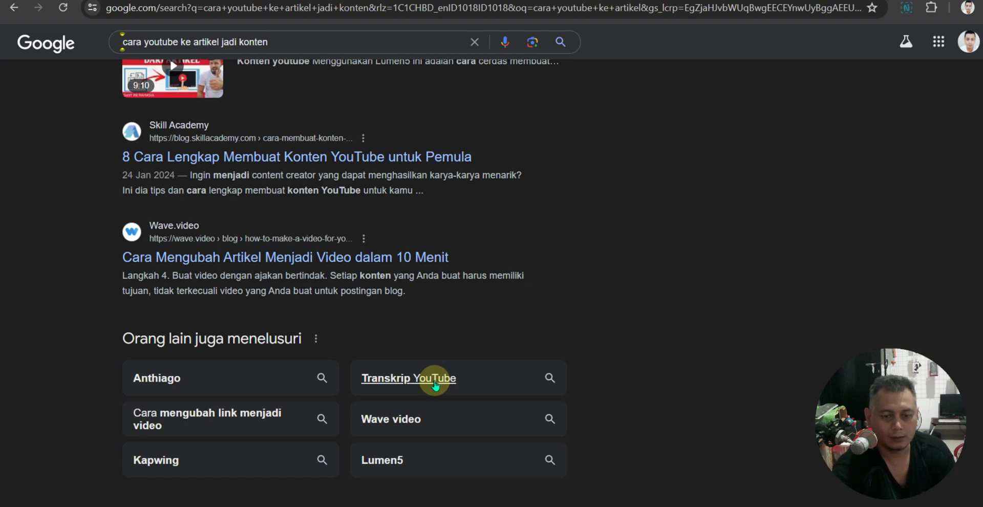
scroll(597, 258, "up", 4)
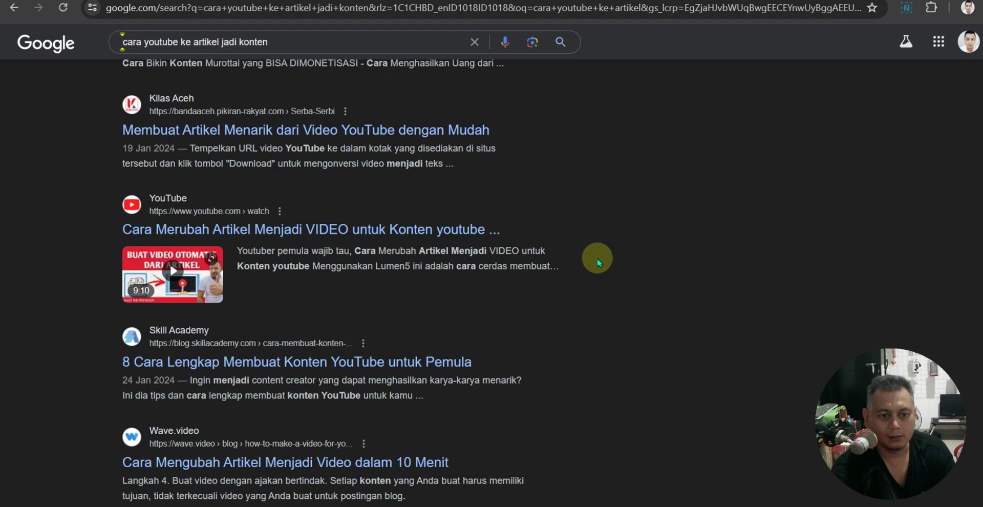
scroll(596, 262, "up", 5)
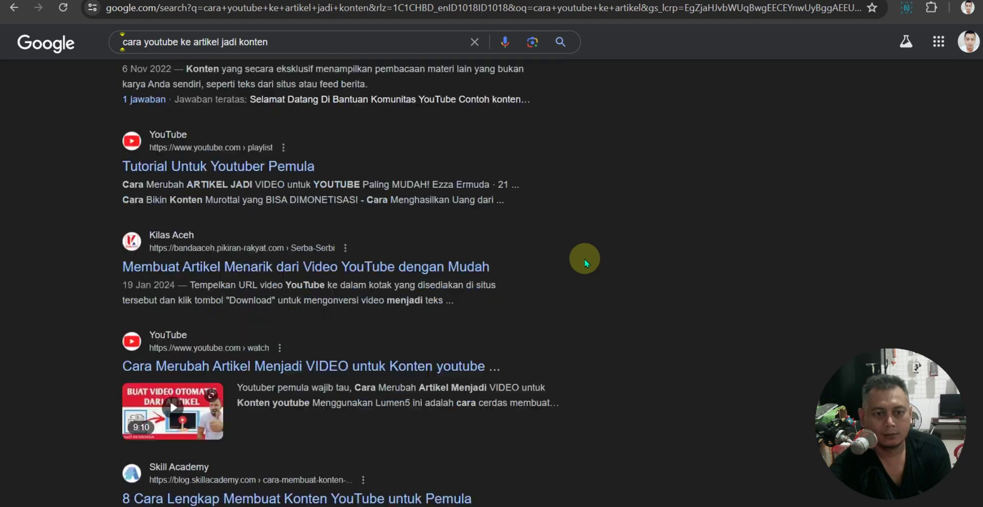
scroll(583, 263, "down", 6)
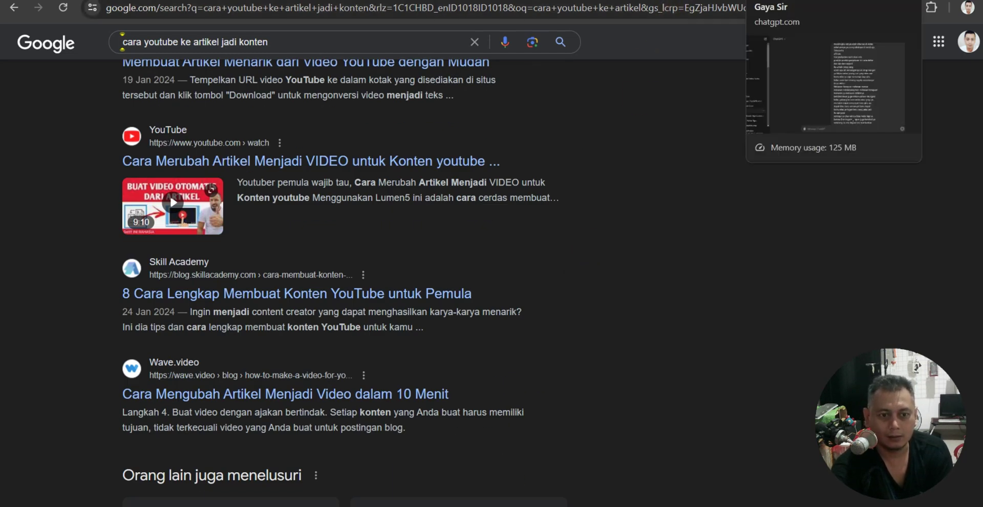
scroll(528, 278, "up", 15)
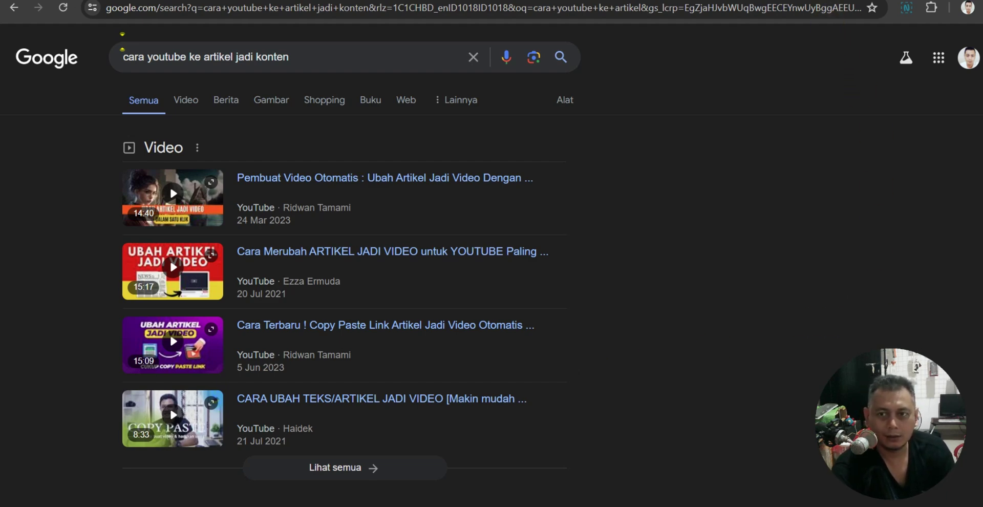
- Return from the search results to the ChatGPT conversation and find the closing request for a writing-style analysis
left_click(768, 0)
scroll(648, 190, "up", 10)
scroll(647, 189, "down", 10)
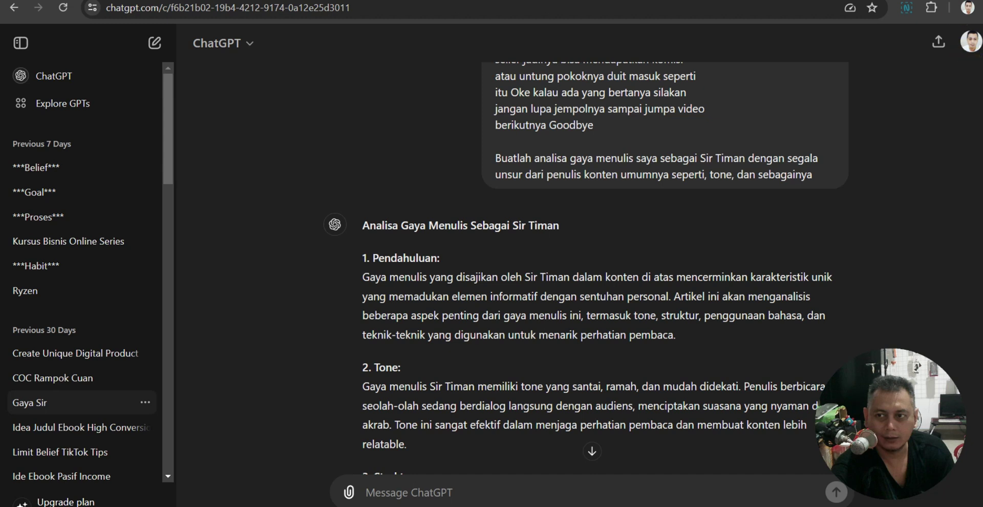
left_click_drag(470, 139, 845, 195)
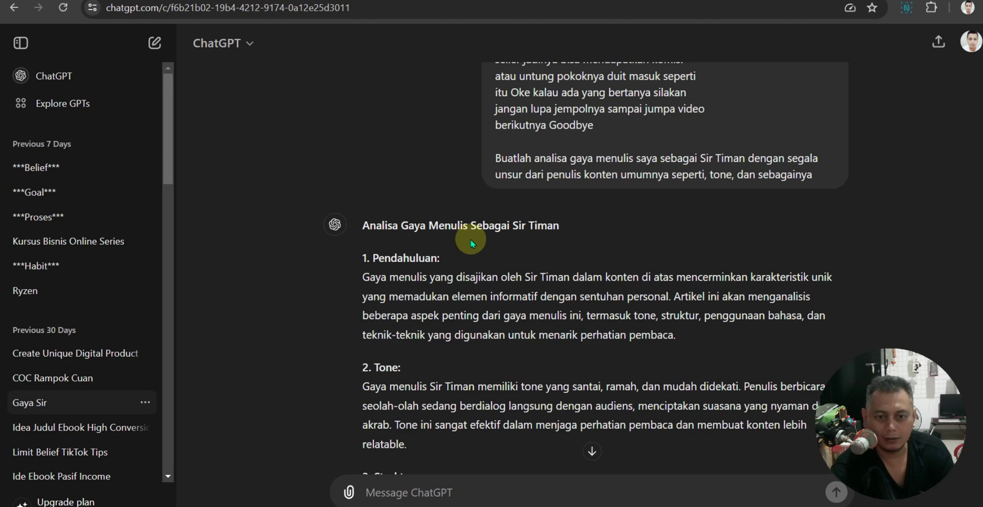
- Read ChatGPT's writing-style analysis from the Pendahuluan and Tone sections through to the Kesimpulan
scroll(451, 256, "down", 1)
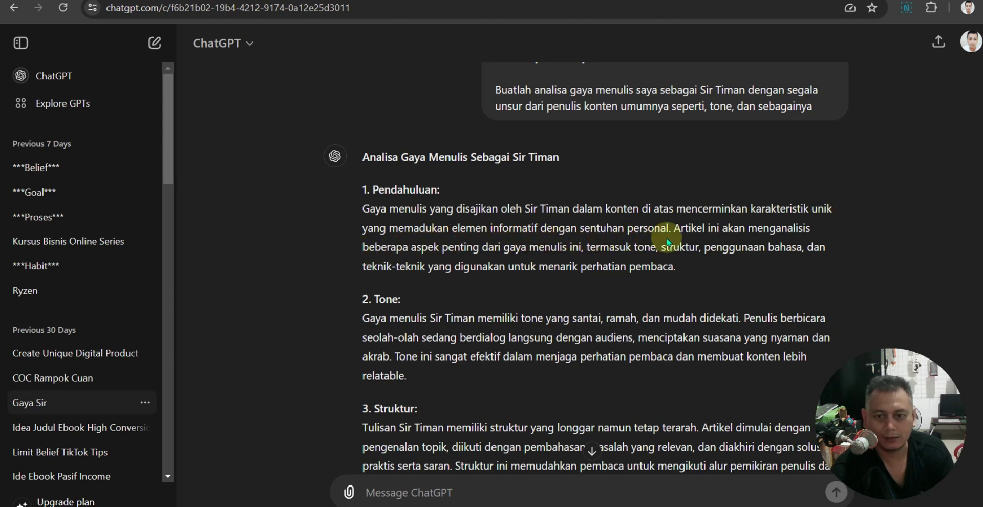
scroll(769, 251, "down", 1)
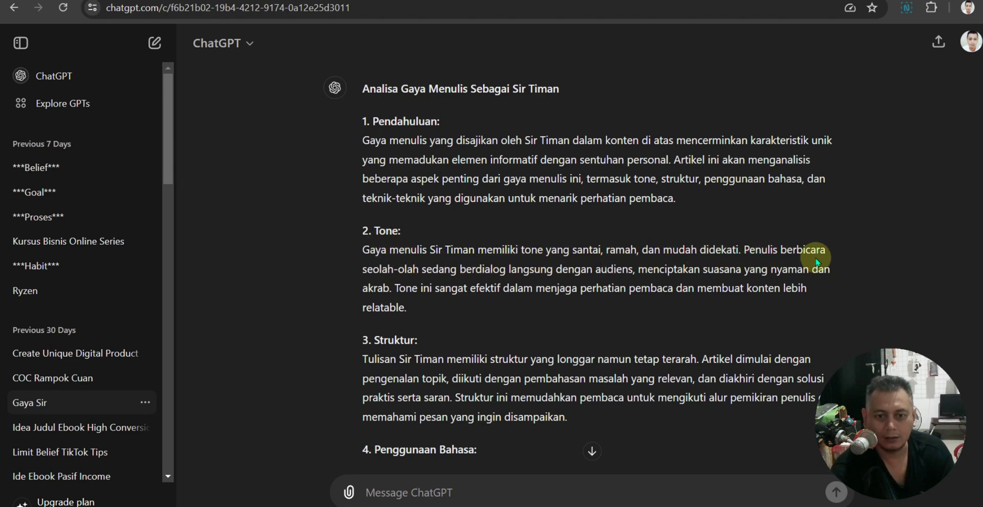
scroll(816, 256, "down", 2)
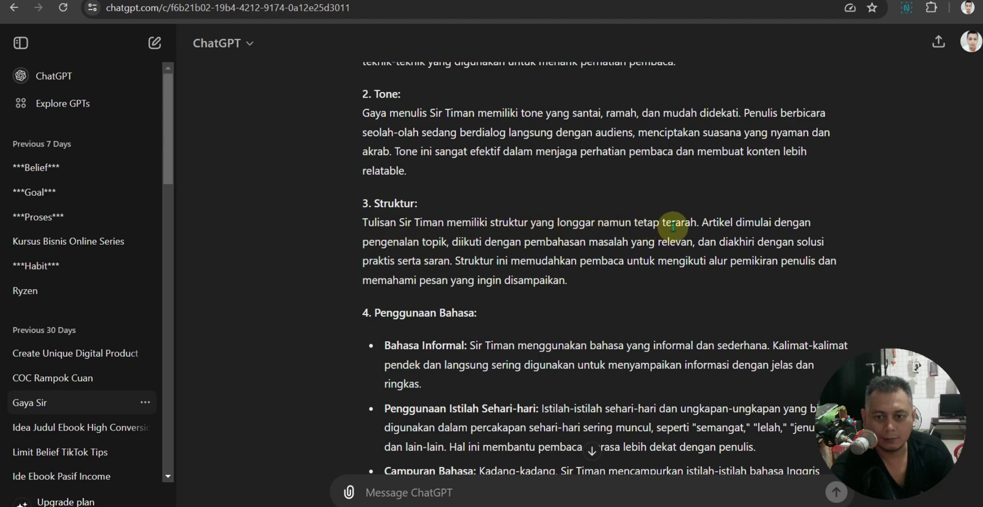
scroll(825, 244, "down", 1)
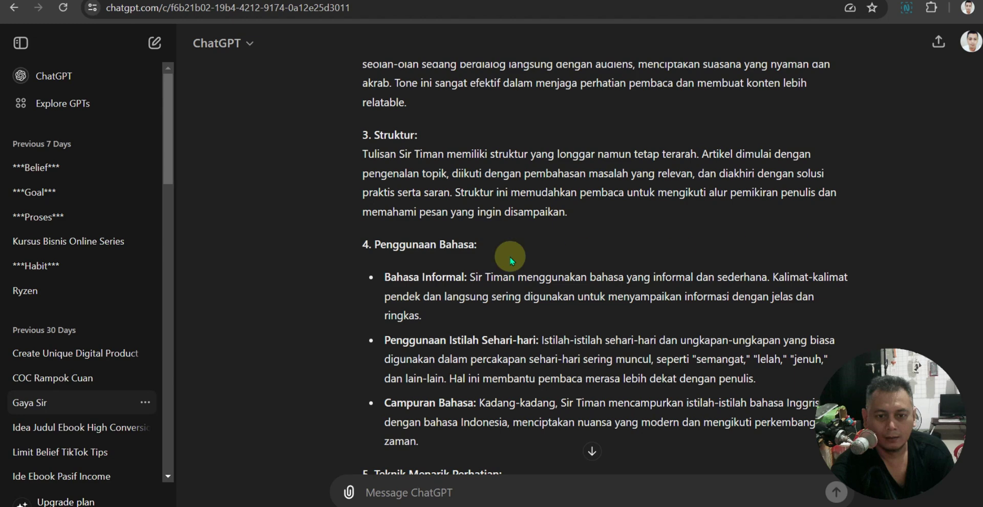
scroll(478, 258, "down", 2)
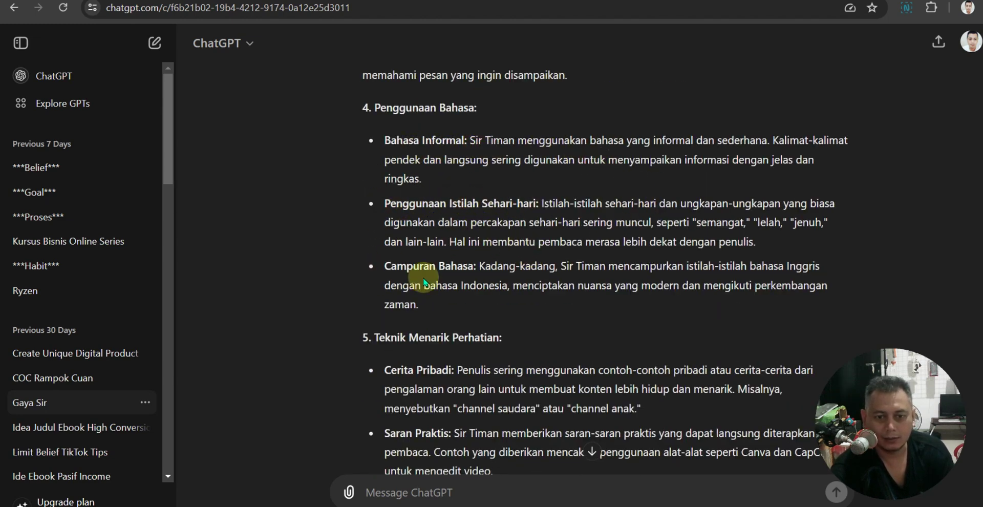
scroll(465, 287, "down", 3)
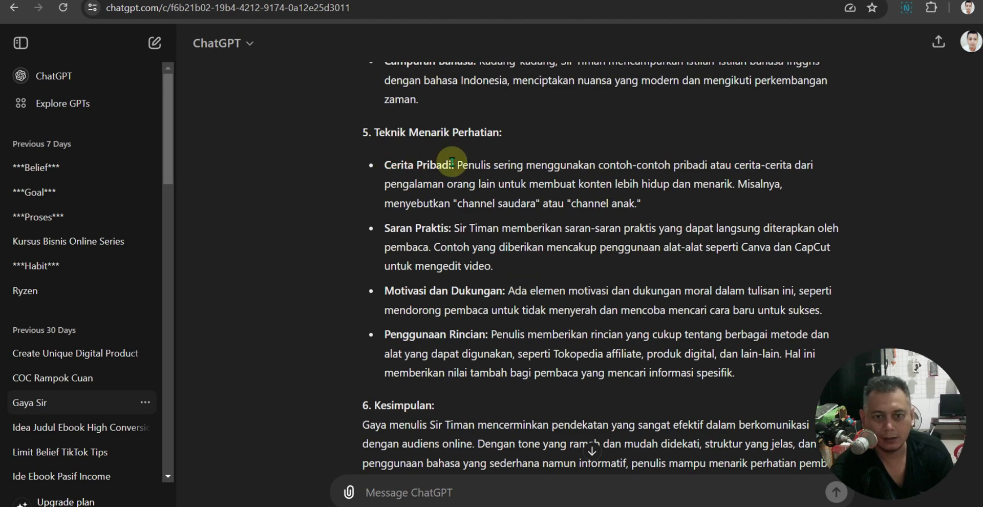
scroll(629, 219, "down", 2)
scroll(592, 241, "down", 3)
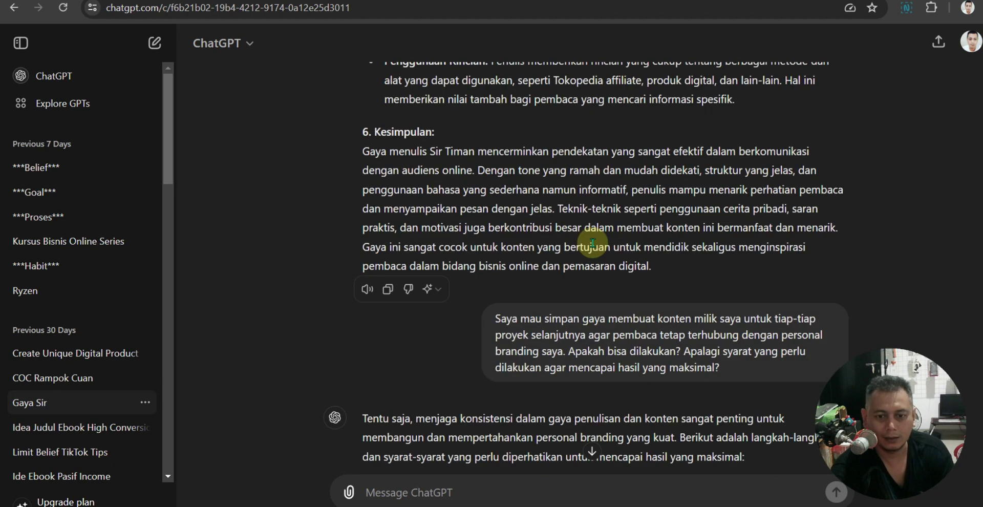
- Read the question about keeping the content style for future projects and the answer's steps and requirements for staying consistent
scroll(729, 250, "down", 1)
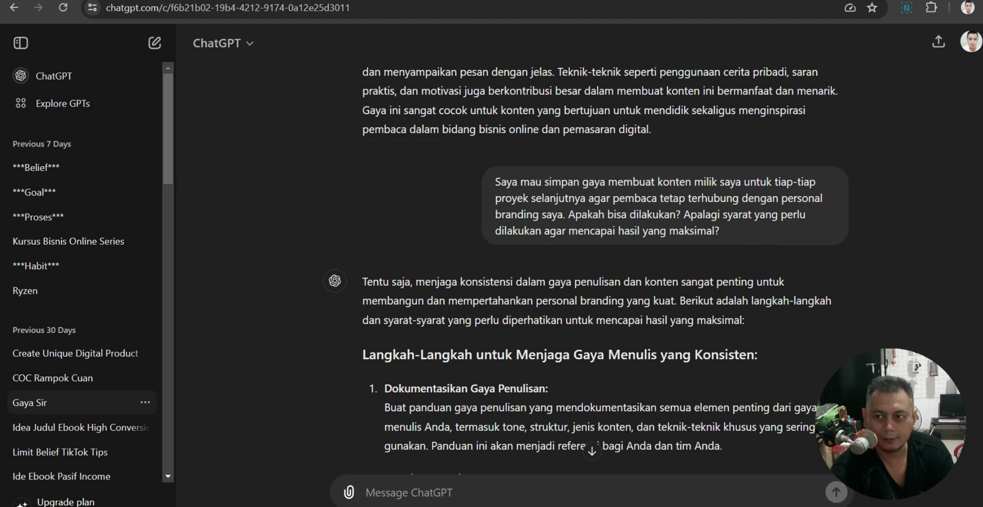
left_click_drag(477, 163, 864, 252)
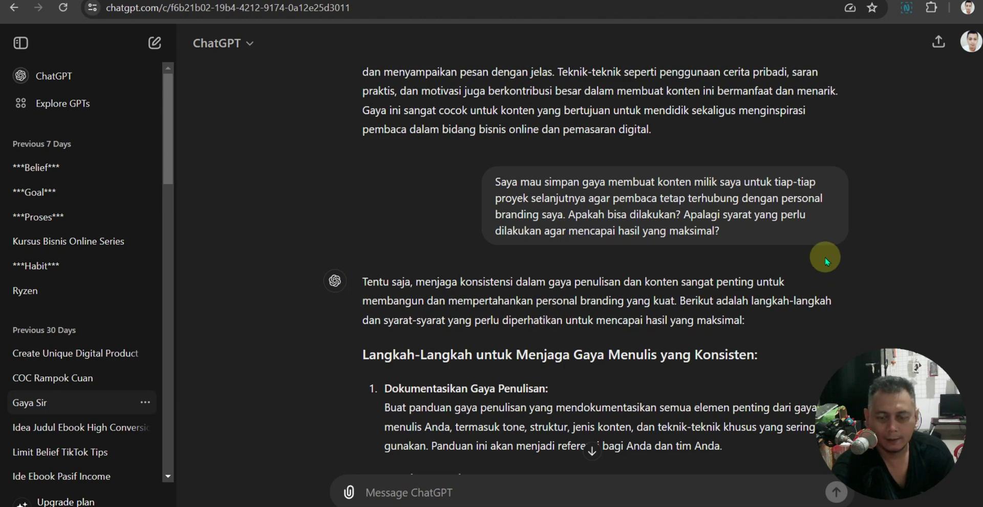
scroll(825, 257, "down", 1)
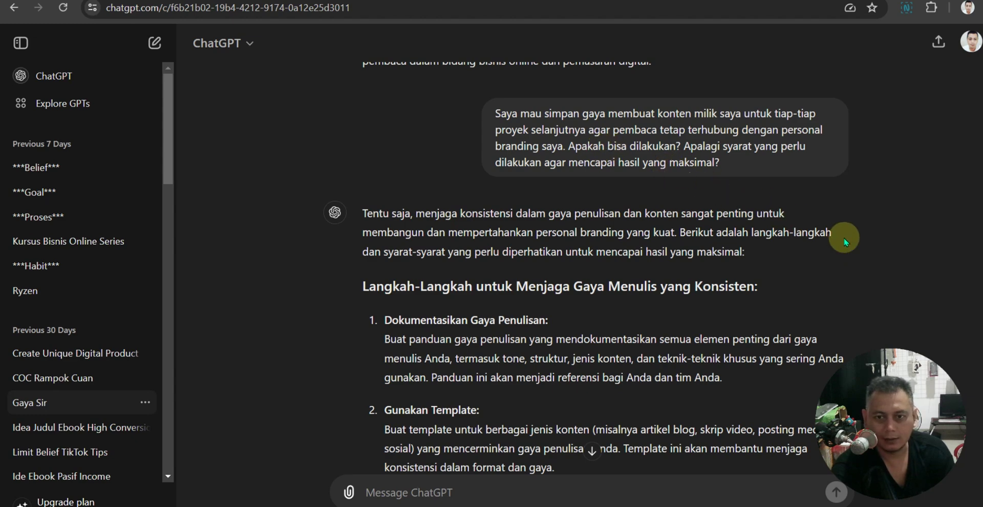
scroll(844, 241, "down", 1)
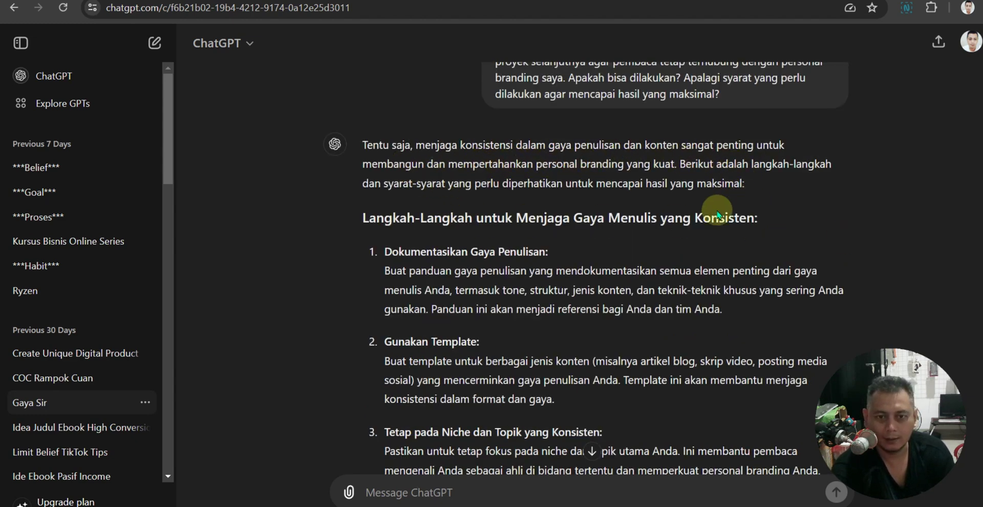
scroll(740, 247, "down", 4)
scroll(740, 248, "down", 2)
scroll(705, 244, "up", 5)
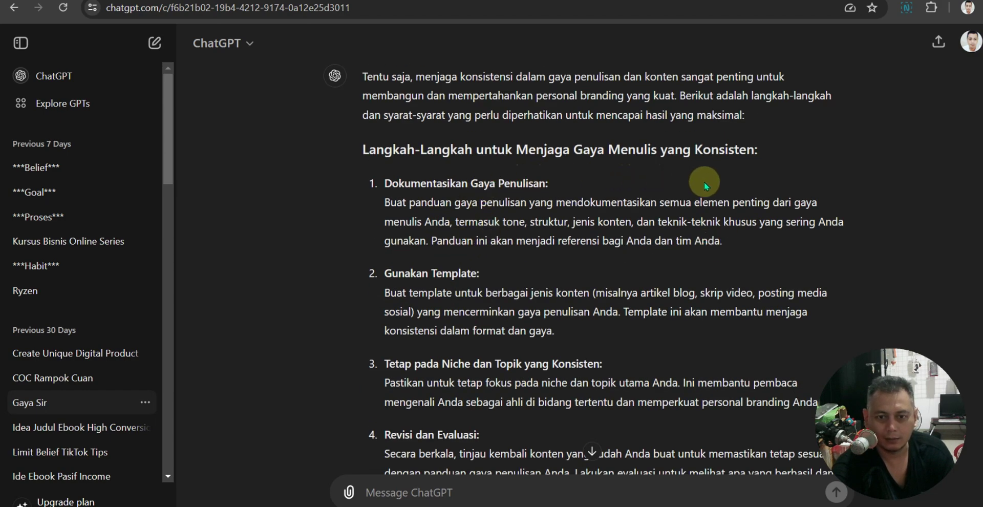
scroll(705, 185, "down", 3)
scroll(706, 186, "down", 7)
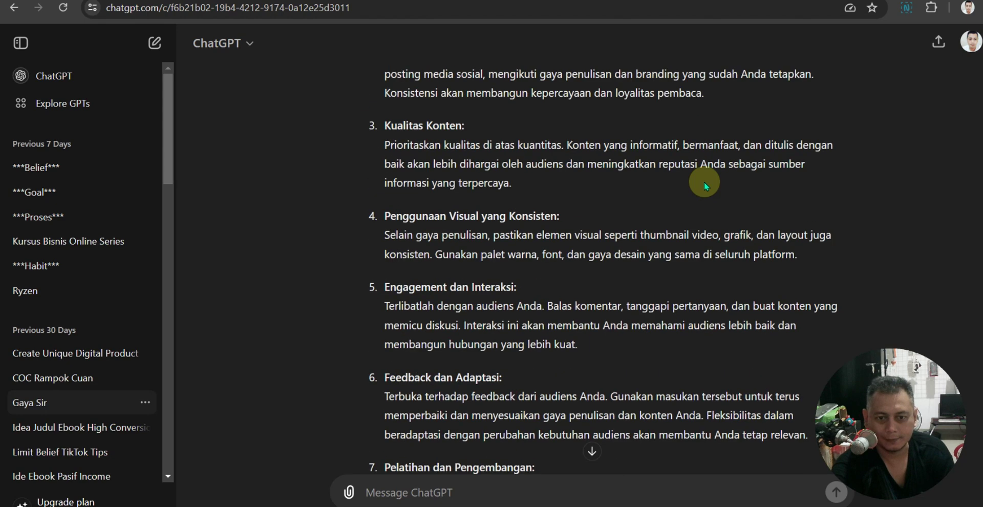
scroll(704, 183, "up", 3)
- Review the example Content Style Guide with its points on tone, structure, language and writing techniques
scroll(705, 183, "down", 6)
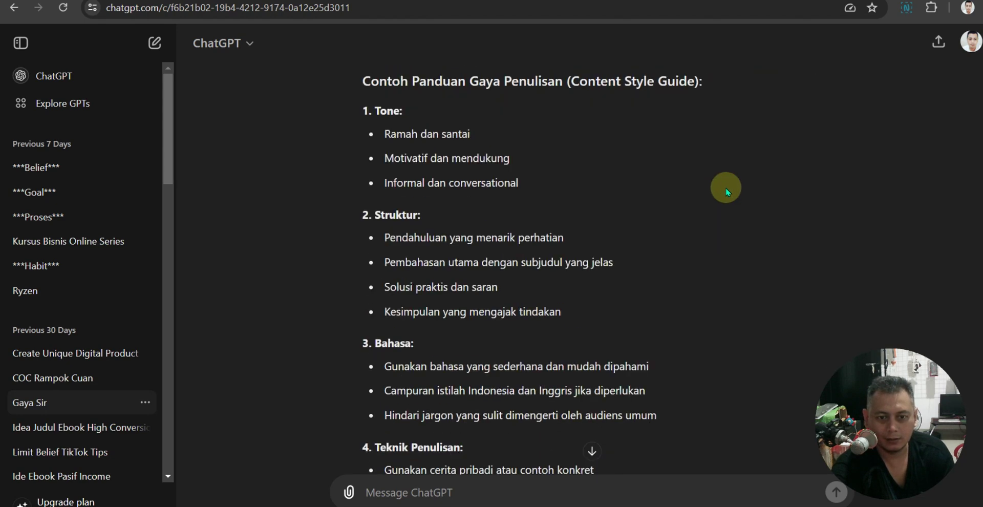
scroll(727, 187, "up", 1)
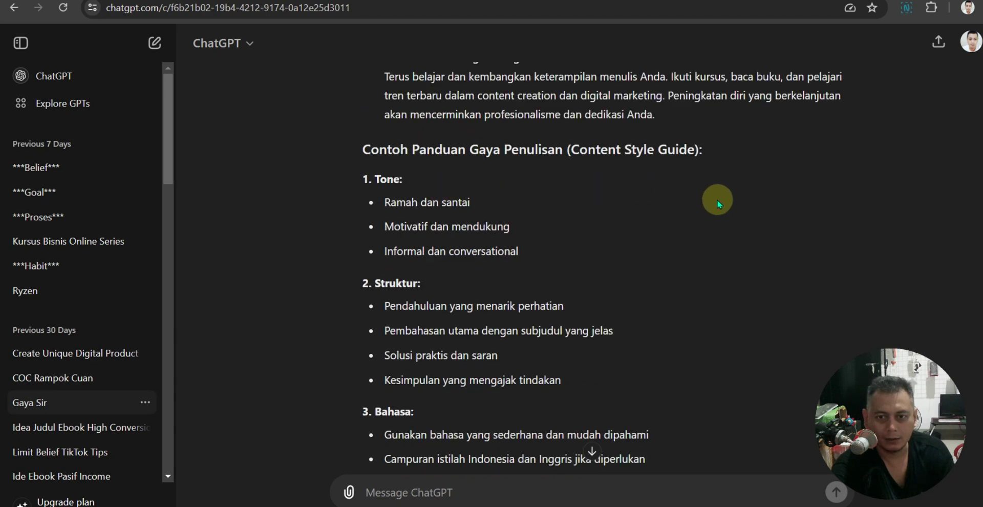
scroll(542, 257, "down", 5)
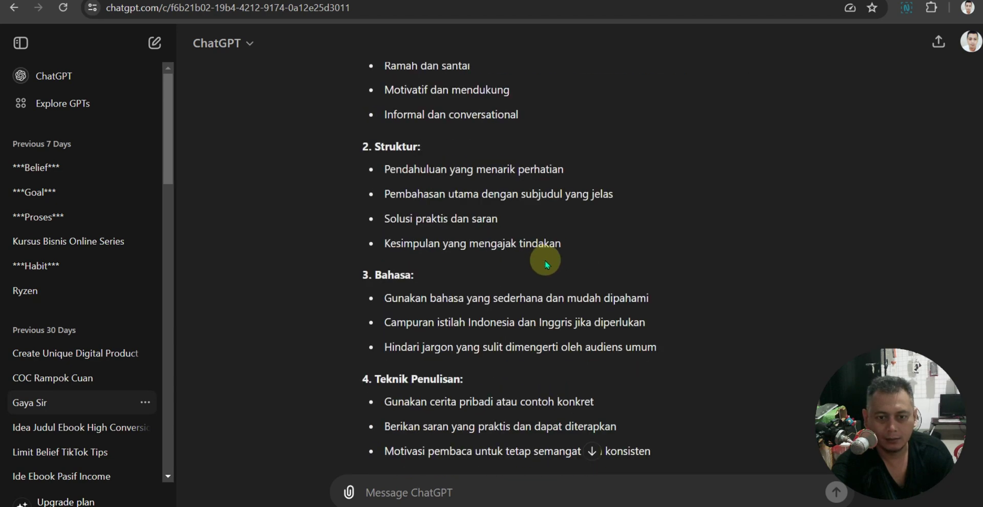
scroll(665, 259, "down", 3)
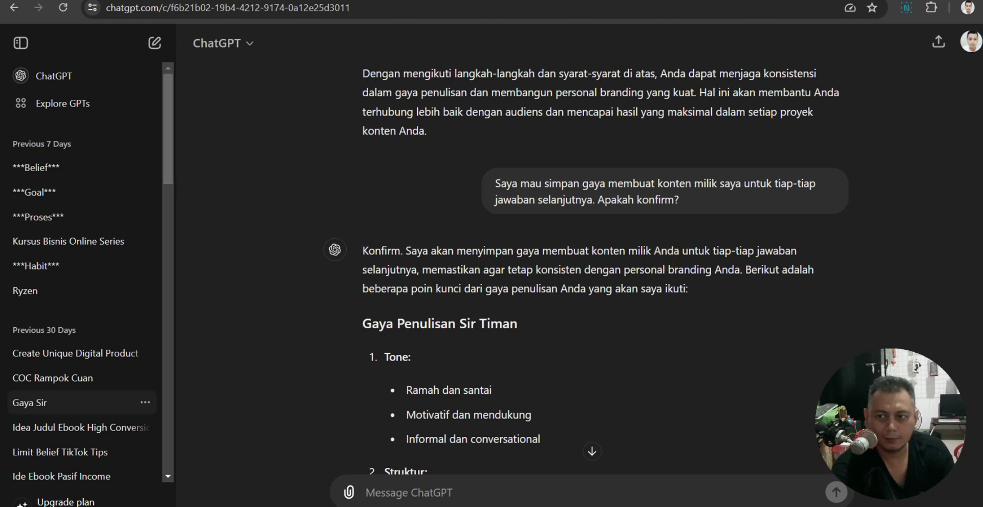
- Examine the request to save the content style for all following answers and ChatGPT's reply down to Visual dan Multimedia
mouse_move(467, 171)
left_mouse_down()
mouse_move(713, 205)
mouse_move(864, 211)
left_mouse_up()
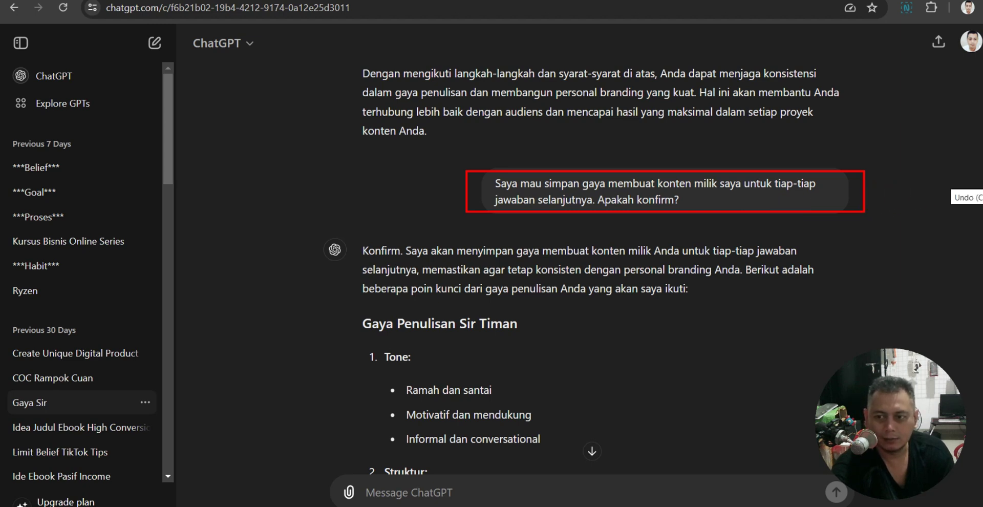
mouse_move(349, 239)
left_mouse_down()
mouse_move(423, 275)
mouse_move(758, 270)
mouse_move(841, 301)
left_mouse_up()
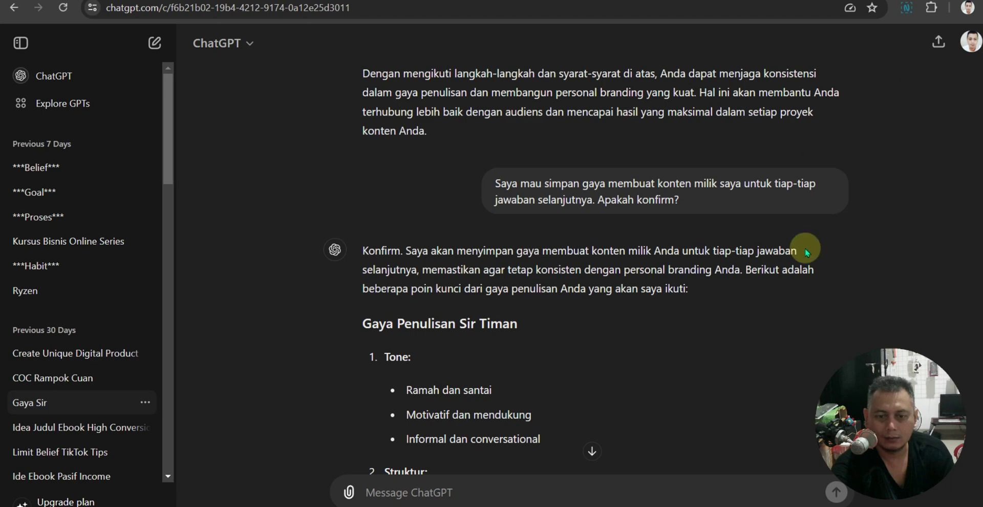
scroll(806, 248, "down", 5)
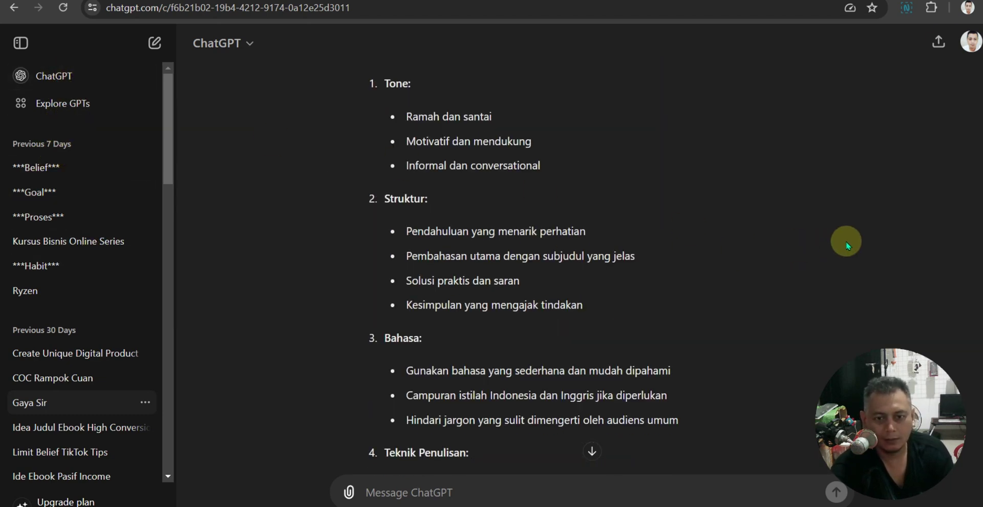
scroll(847, 241, "down", 6)
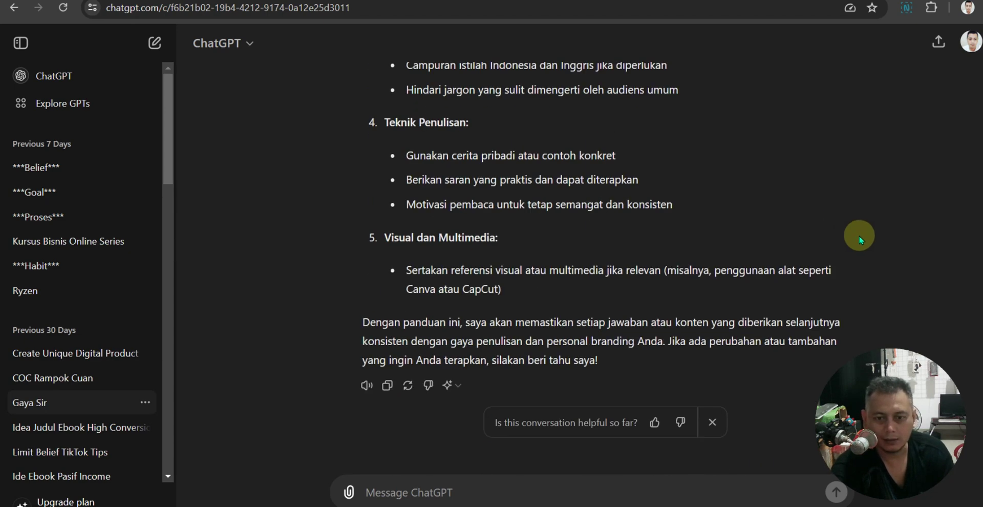
scroll(870, 205, "up", 1)
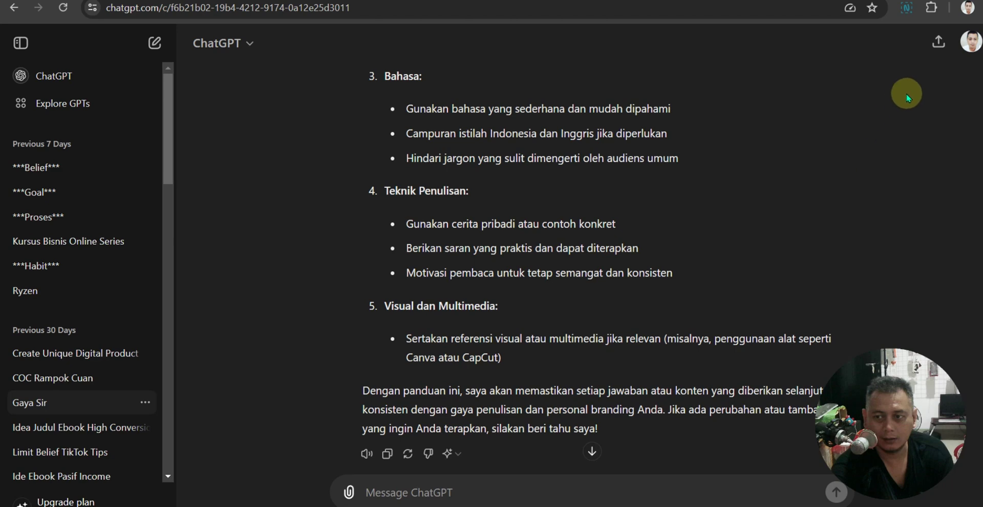
left_click(968, 42)
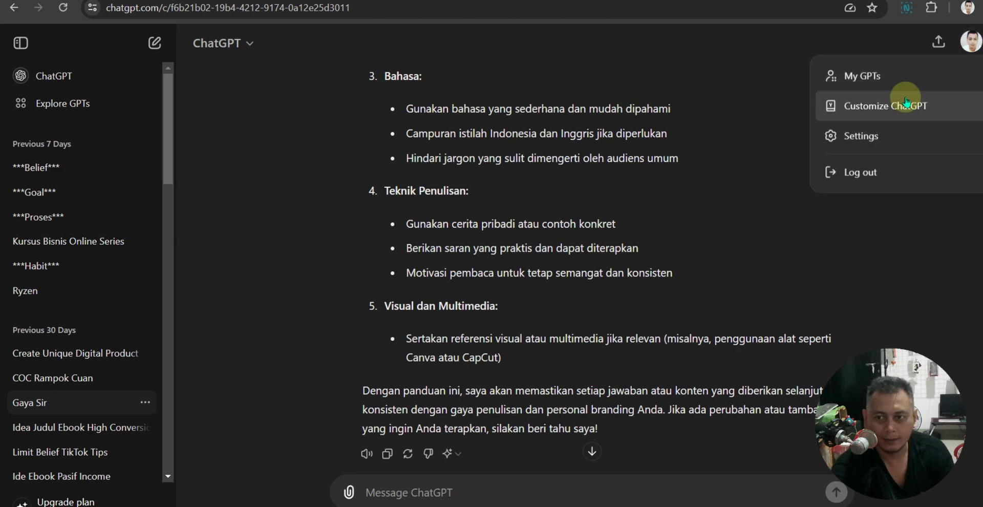
scroll(761, 254, "down", 1)
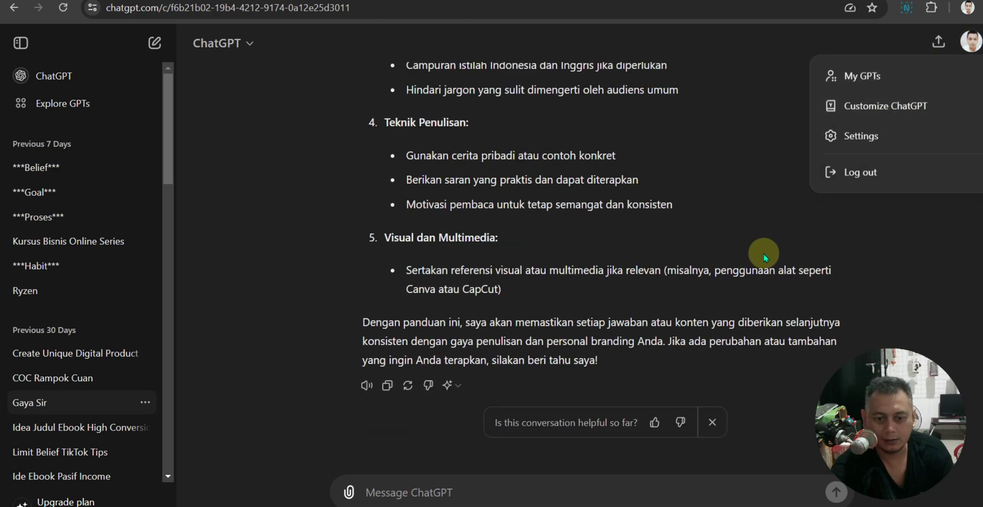
left_click(753, 207)
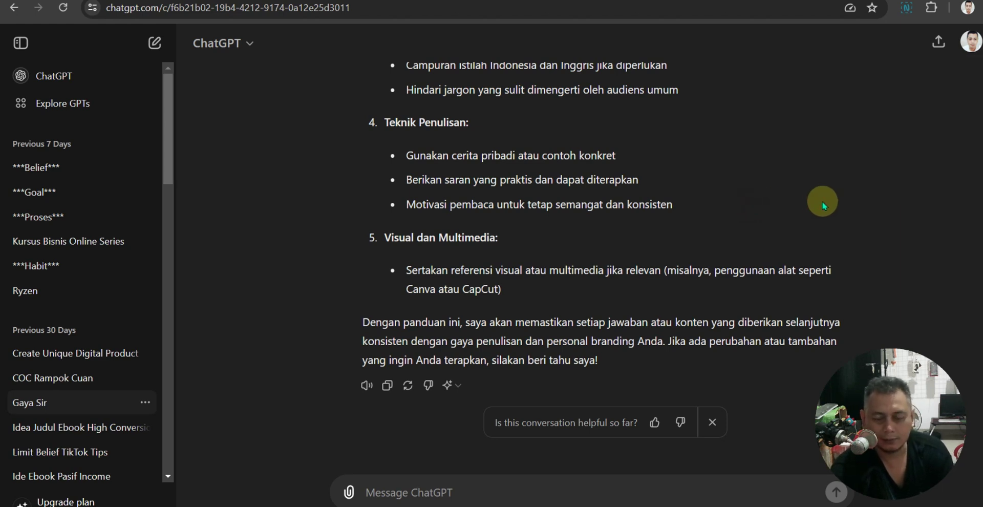
- Open the Customize ChatGPT settings, review both custom-instruction texts to their ends, and close the dialog without saving
left_click(968, 44)
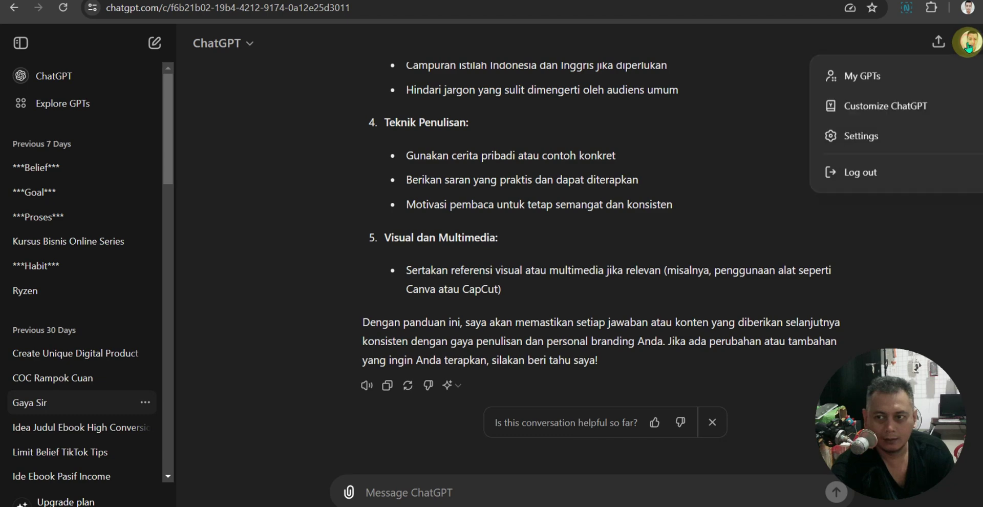
left_click(917, 106)
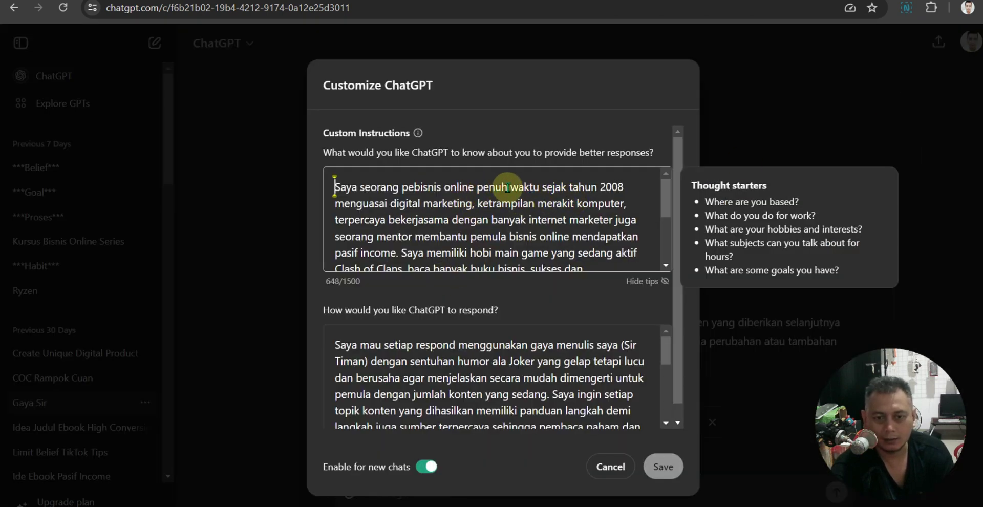
scroll(573, 218, "down", 3)
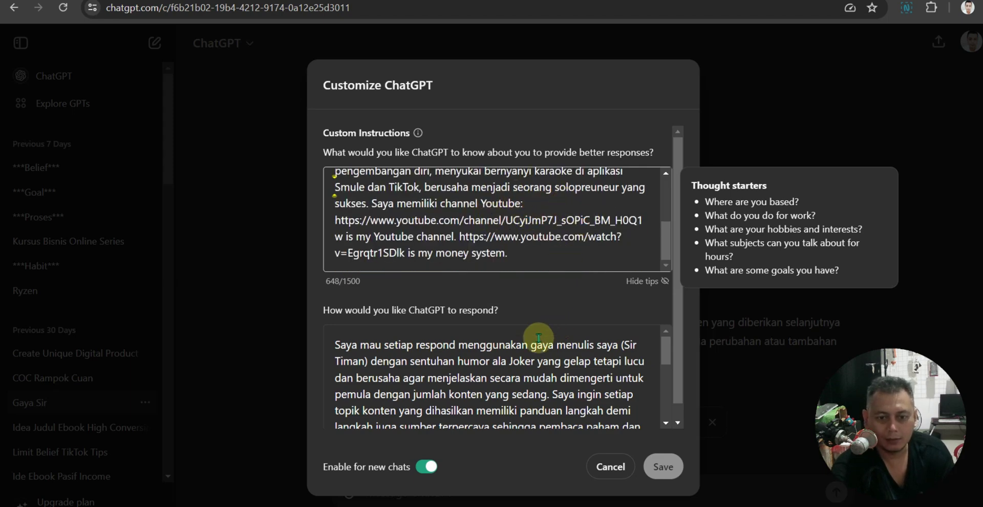
scroll(539, 368, "down", 5)
scroll(539, 368, "up", 3)
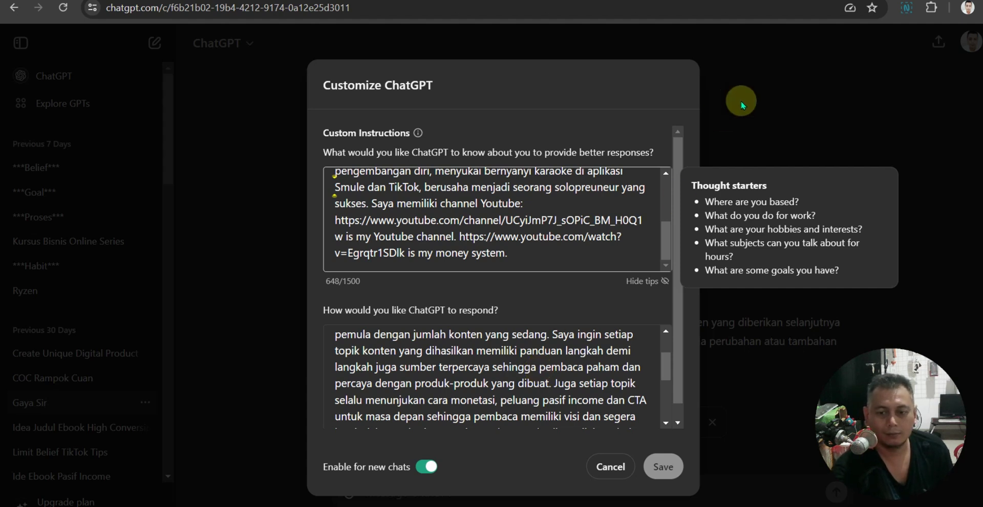
left_click(683, 343)
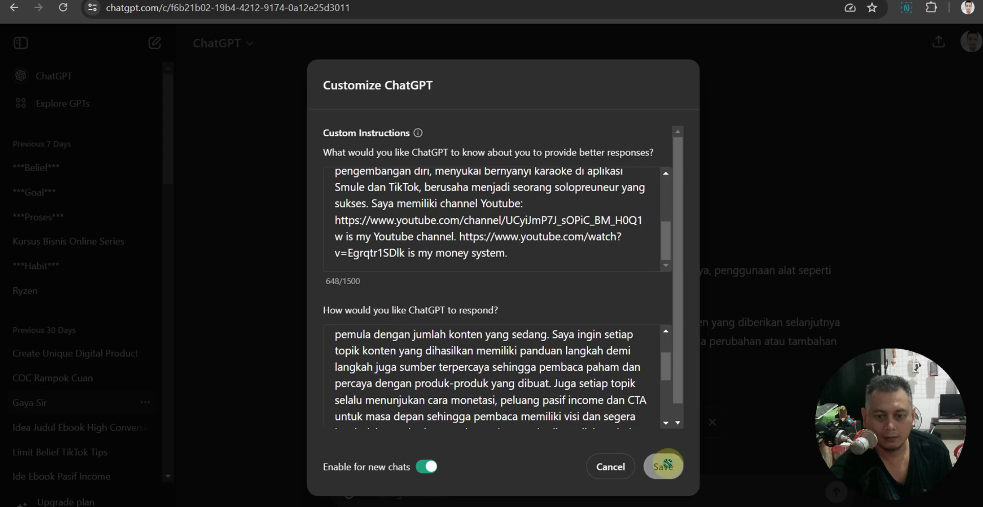
scroll(618, 351, "down", 3)
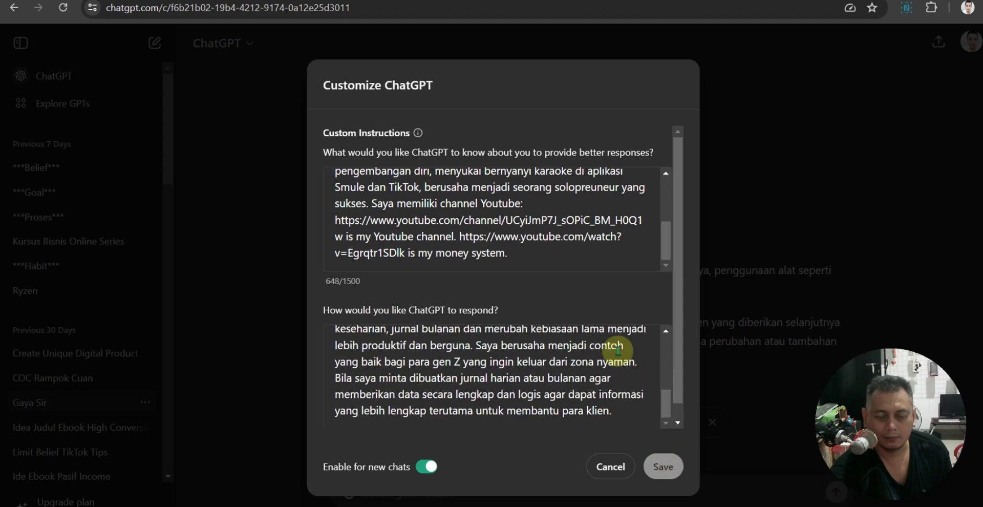
scroll(618, 351, "up", 3)
scroll(618, 350, "down", 3)
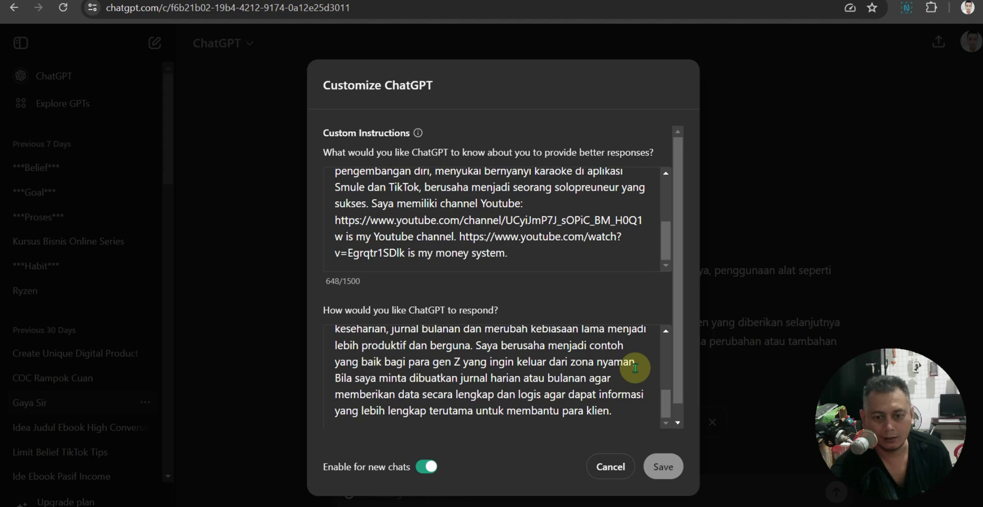
left_click(607, 472)
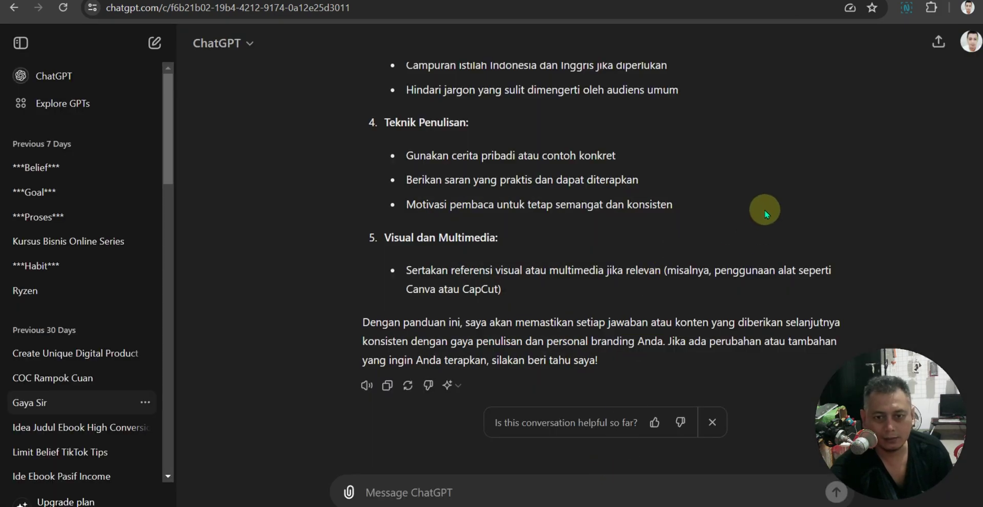
- Look back through the Gaya Sir conversation, from the saved style guide to the requirements for achieving maximum results
scroll(764, 210, "up", 12)
scroll(764, 210, "down", 5)
scroll(767, 214, "down", 10)
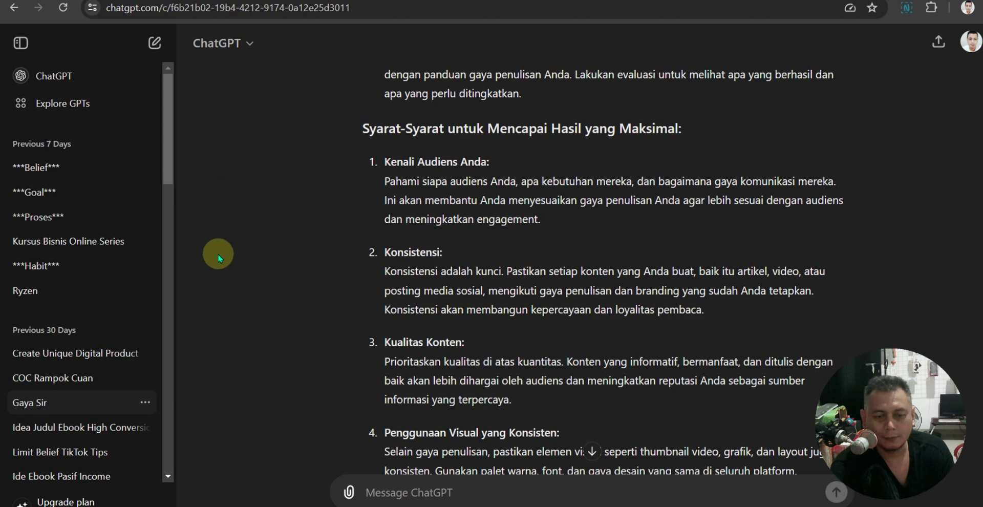
scroll(220, 256, "up", 14)
- Start a new chat and look through the history of earlier conversations down to the 2023 entries and back
left_click(74, 81)
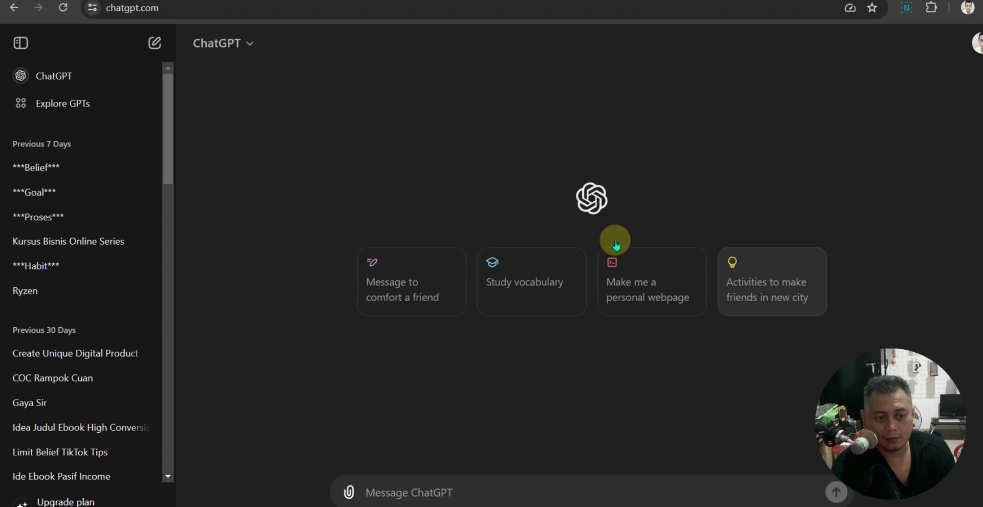
scroll(126, 282, "down", 4)
scroll(128, 290, "up", 4)
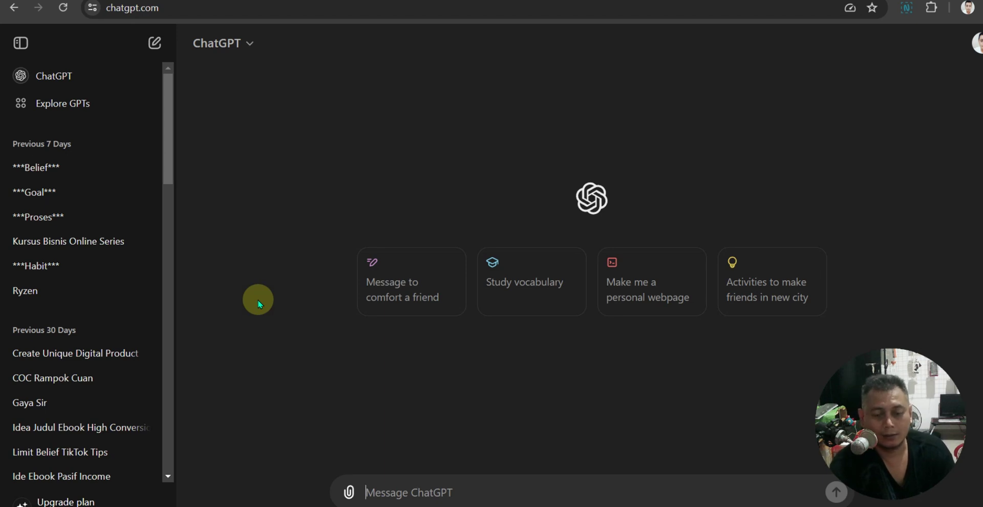
scroll(125, 283, "down", 15)
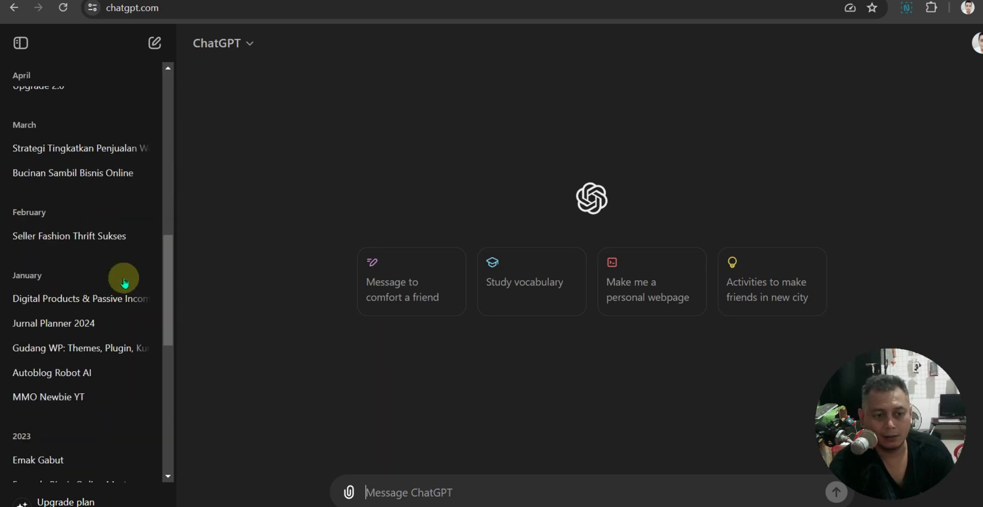
scroll(125, 283, "up", 15)
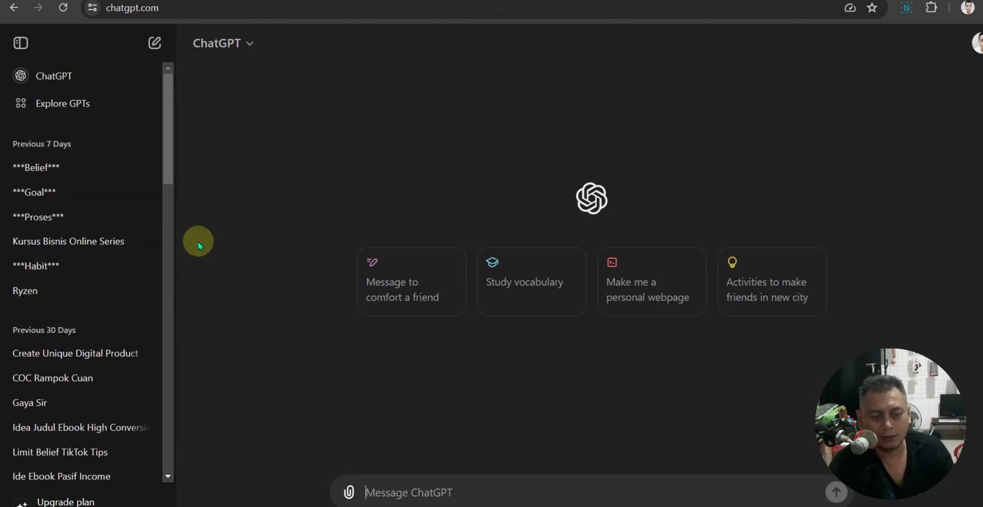
scroll(165, 244, "down", 15)
scroll(166, 245, "up", 15)
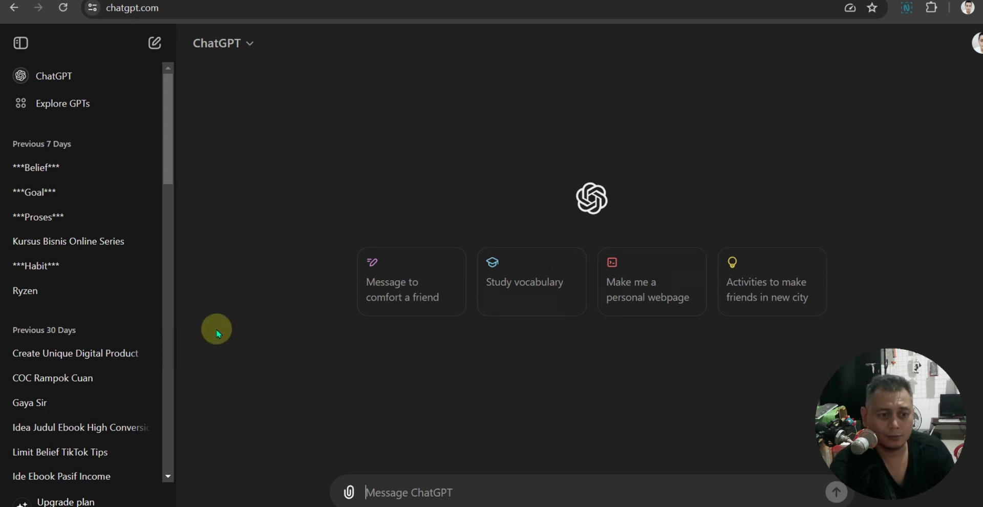
- Open the ***Belief*** conversation and review the request for limiting-belief title ideas and the list of suggested titles
left_click(97, 167)
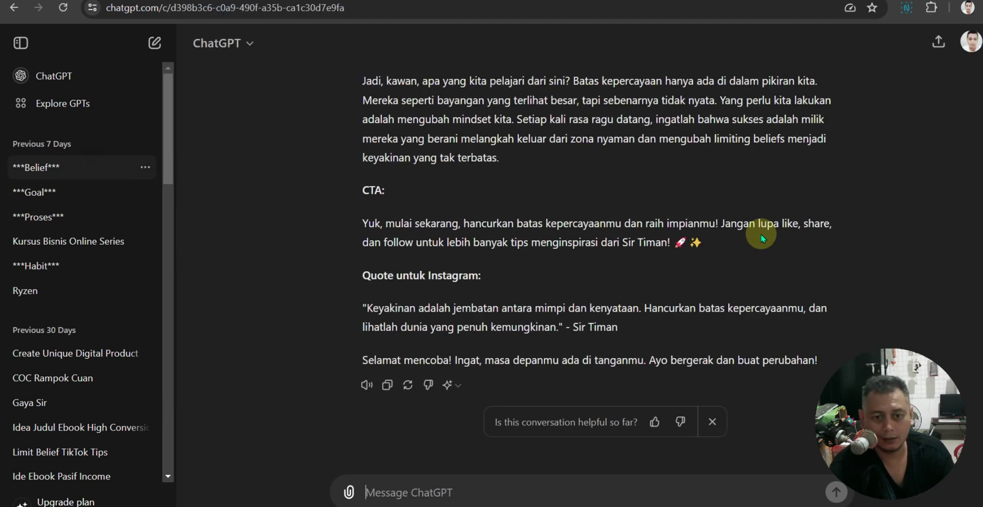
scroll(760, 230, "up", 15)
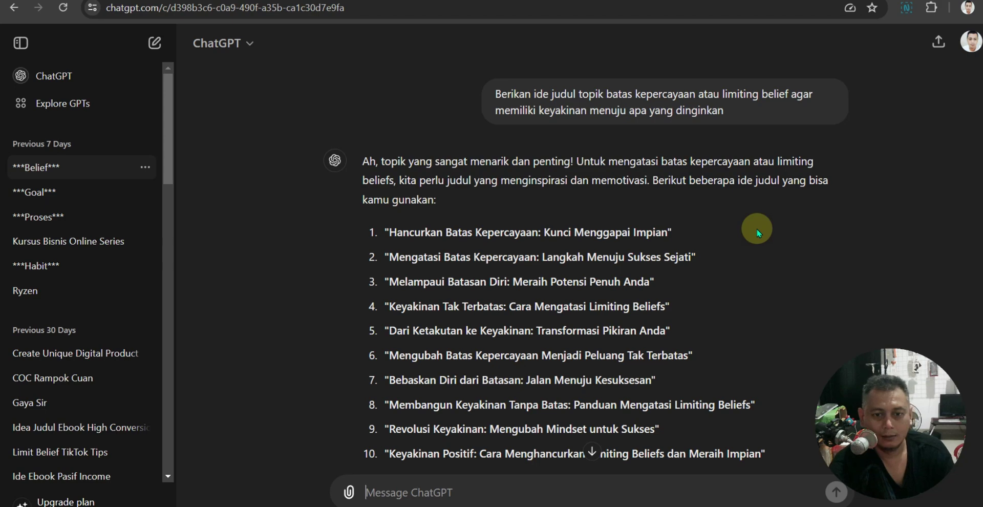
scroll(802, 230, "down", 14)
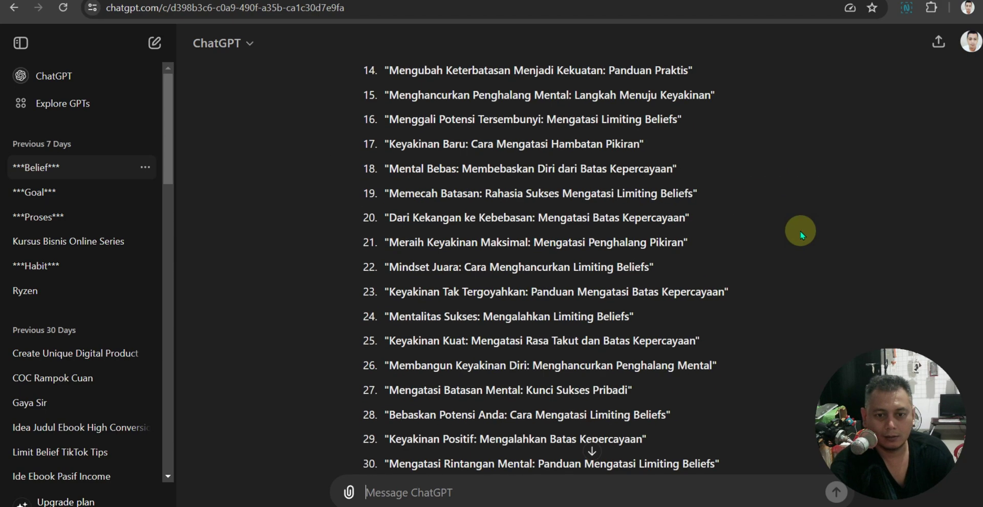
scroll(802, 235, "down", 5)
scroll(801, 235, "down", 8)
scroll(802, 235, "up", 15)
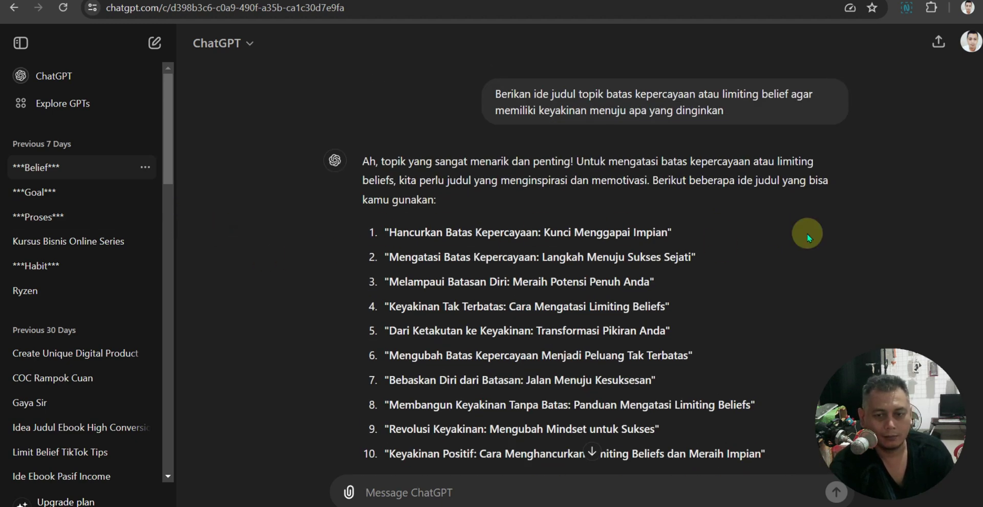
- Switch to the YouTube channel's video page, view the Jadwal Youtube schedule in planner youtube.png, and minimize the image
left_click(745, 0)
mouse_move(716, 291)
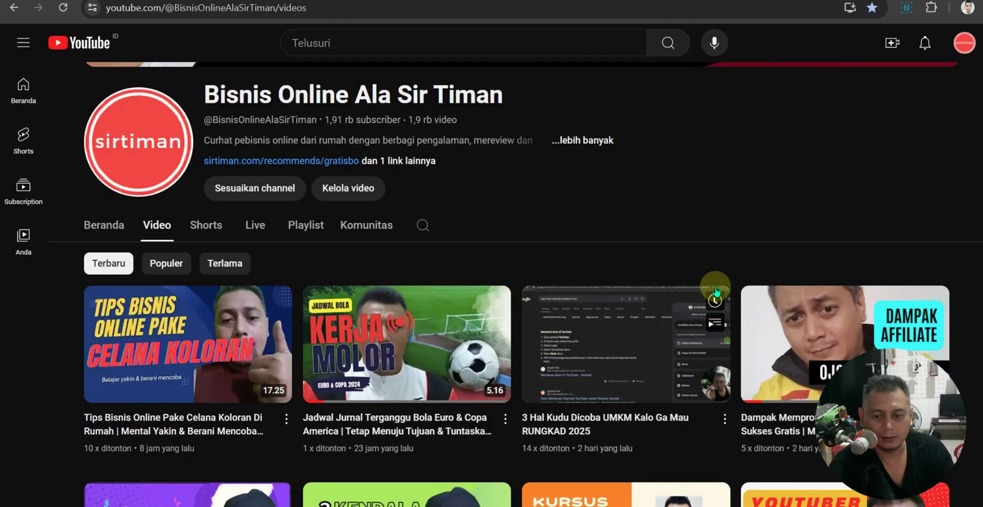
scroll(716, 292, "down", 1)
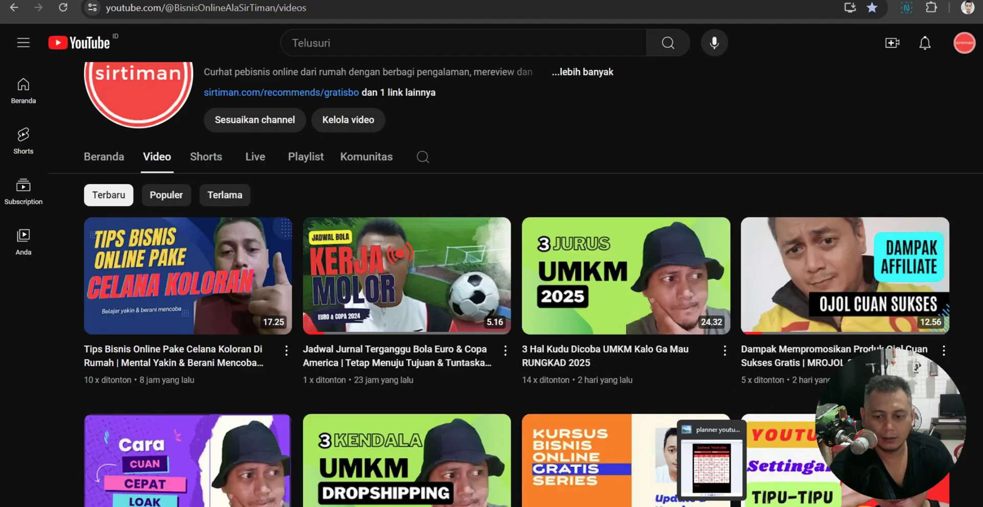
left_click(711, 453)
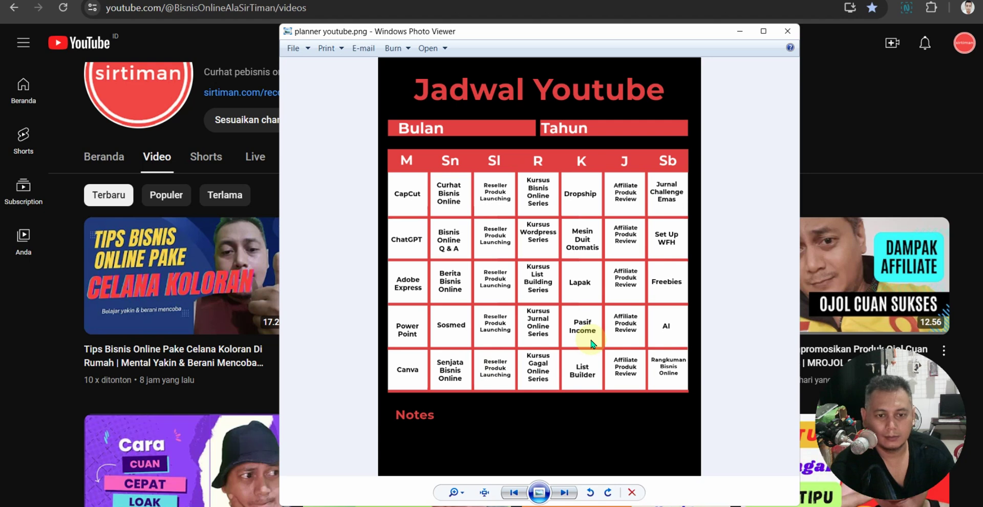
left_click(741, 33)
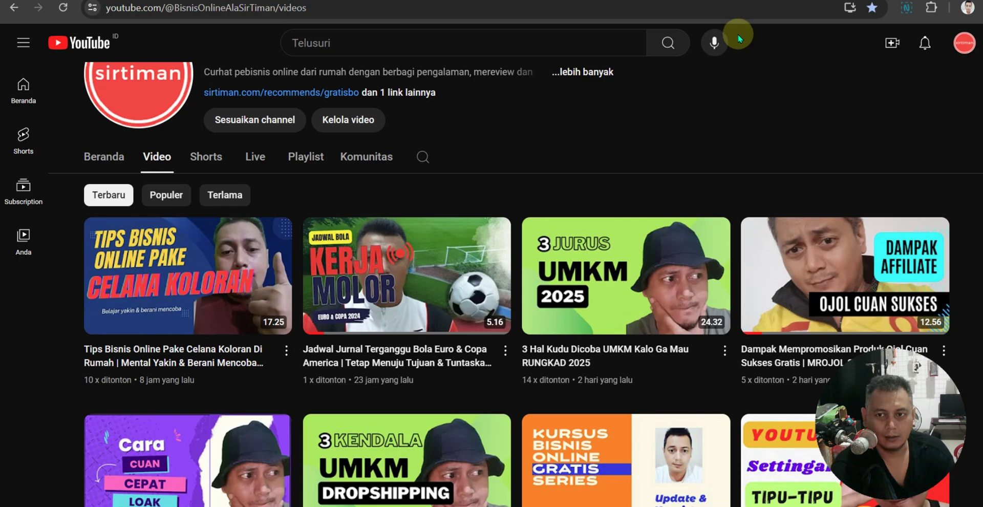
- Browse the channel's latest uploads, examining the video titles and thumbnails, and return to the channel header
scroll(764, 335, "down", 5)
scroll(765, 336, "up", 10)
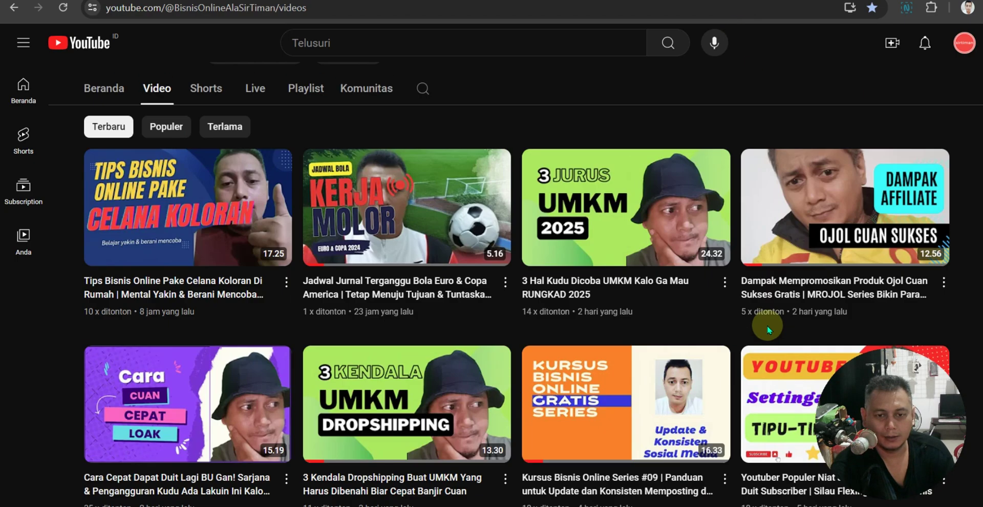
scroll(753, 351, "down", 5)
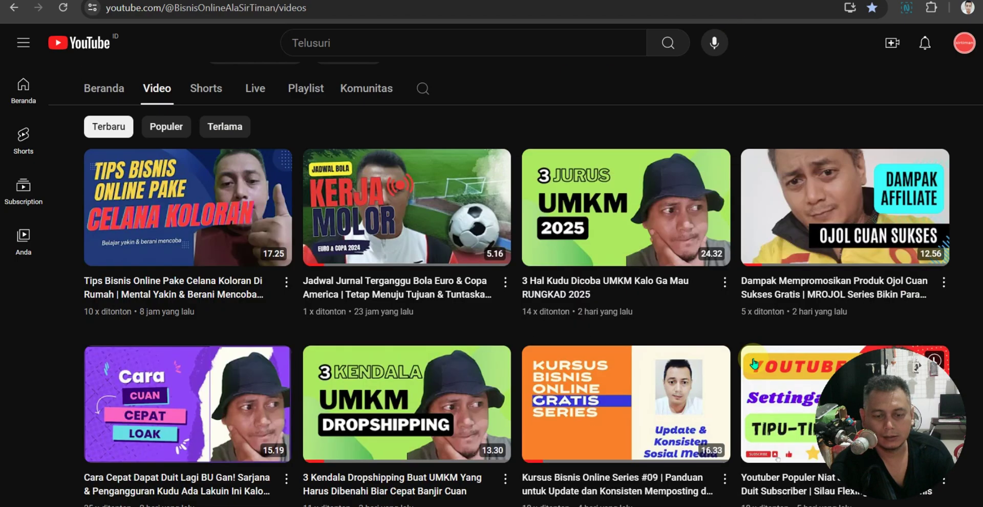
scroll(754, 362, "up", 5)
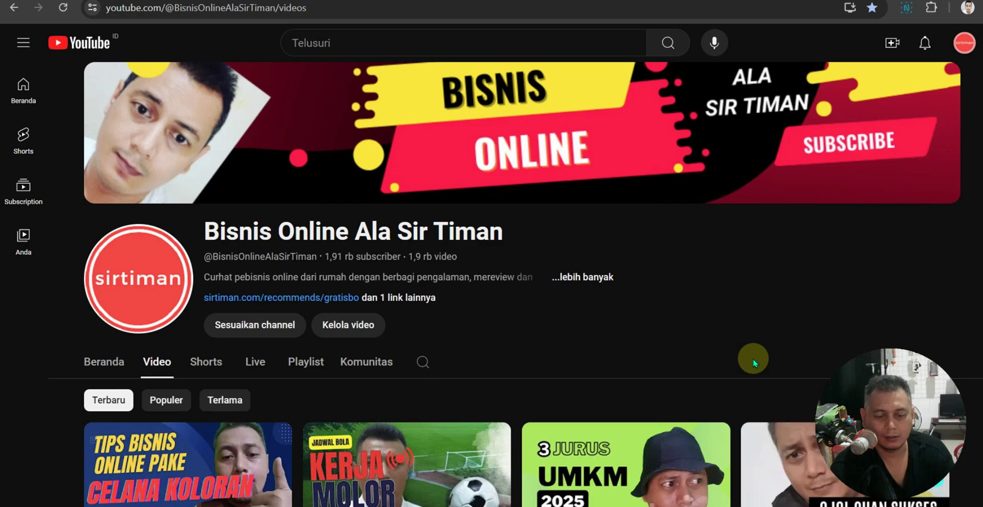
scroll(753, 361, "down", 5)
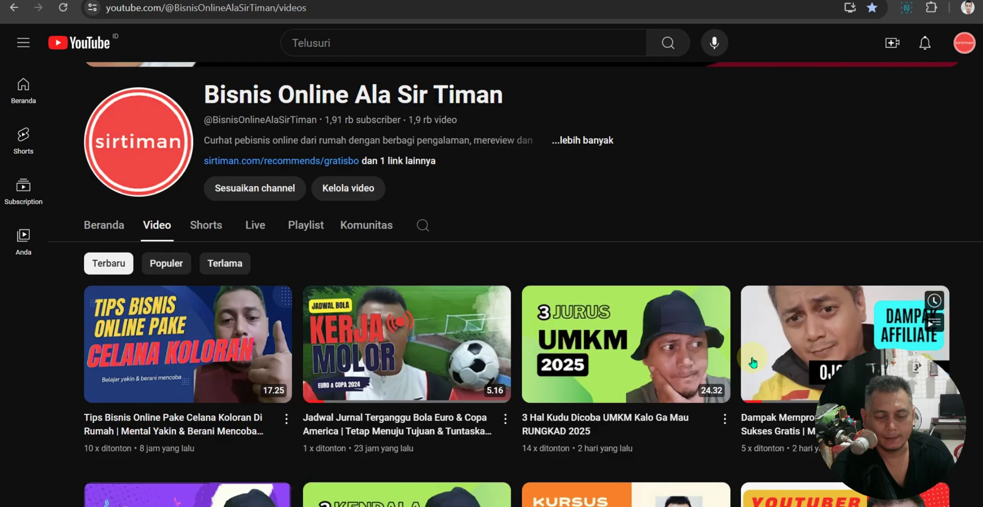
scroll(749, 369, "down", 4)
scroll(749, 370, "down", 9)
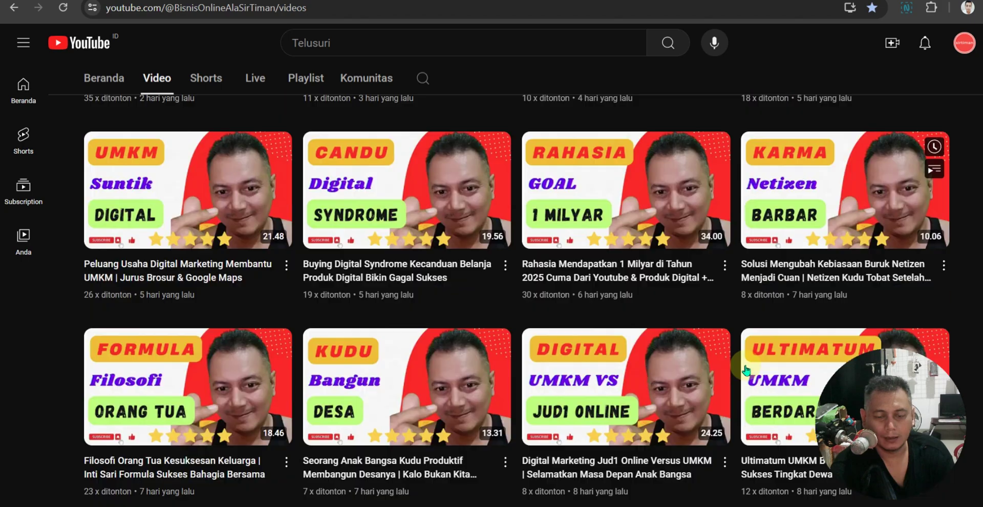
scroll(734, 372, "up", 7)
scroll(732, 367, "up", 12)
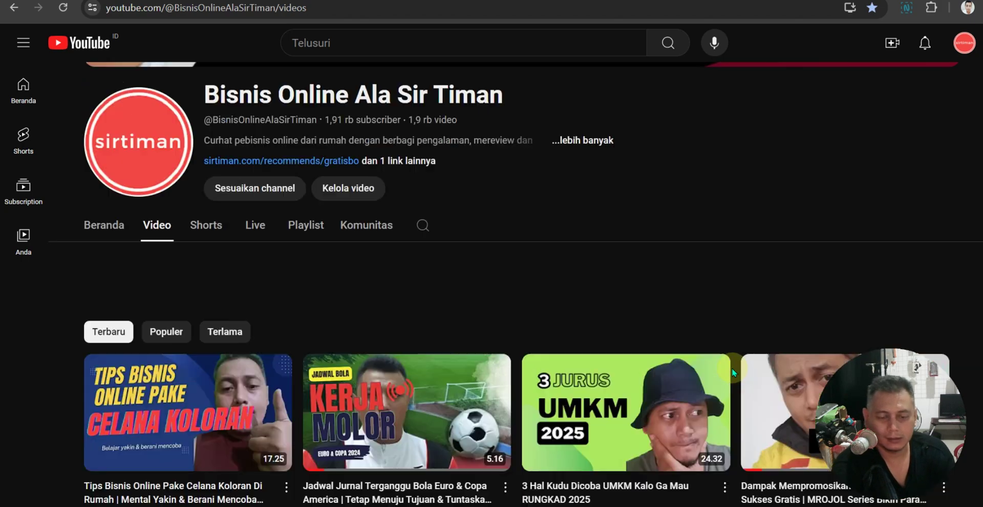
scroll(732, 368, "down", 3)
scroll(732, 368, "down", 3)
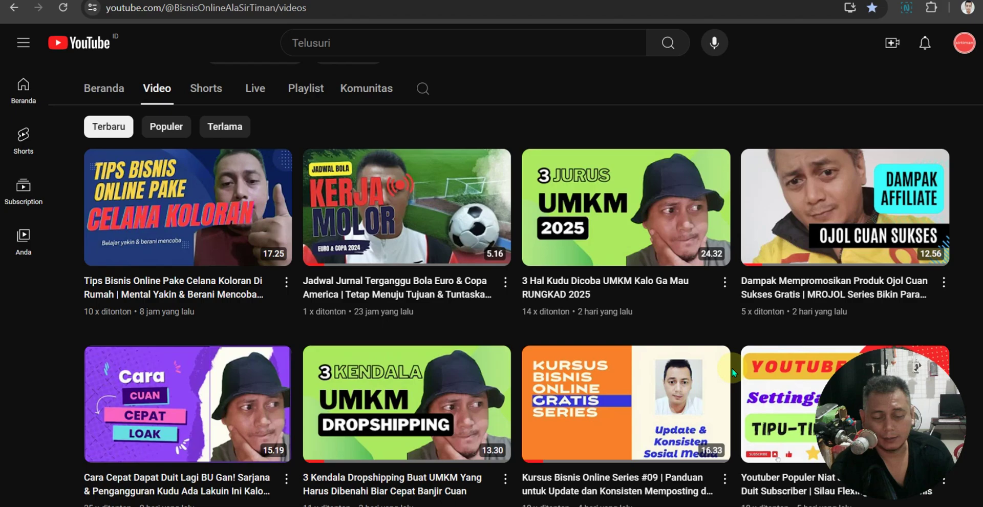
scroll(734, 372, "up", 4)
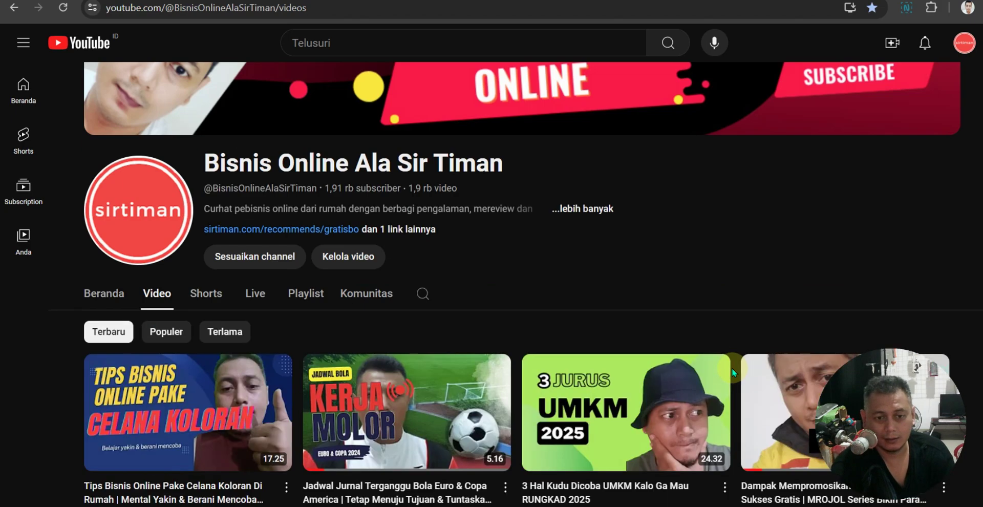
scroll(731, 368, "down", 14)
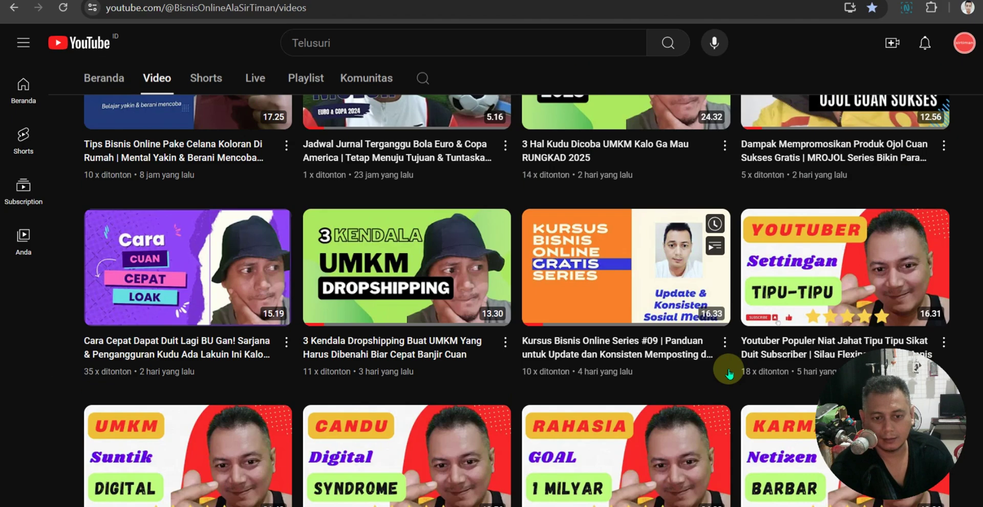
scroll(729, 373, "down", 3)
scroll(730, 374, "up", 15)
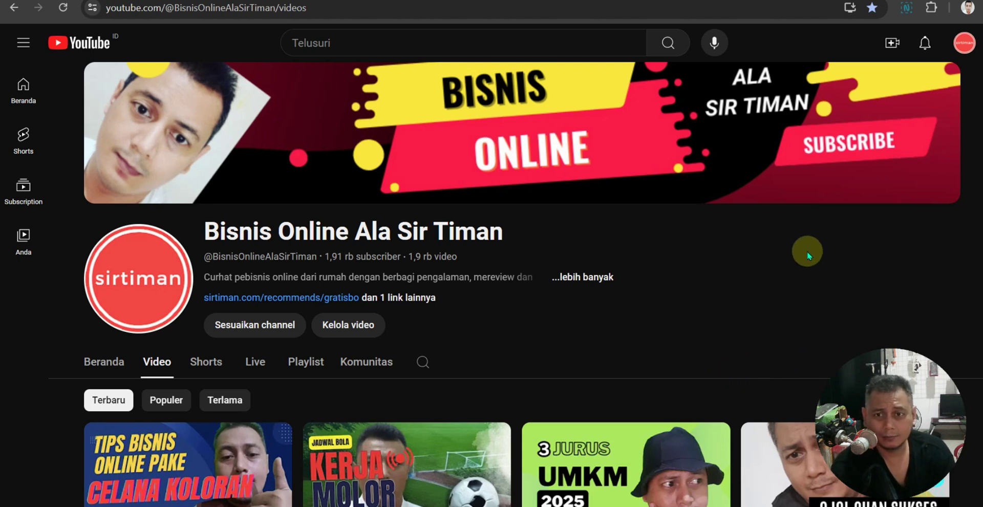
mouse_move(828, 95)
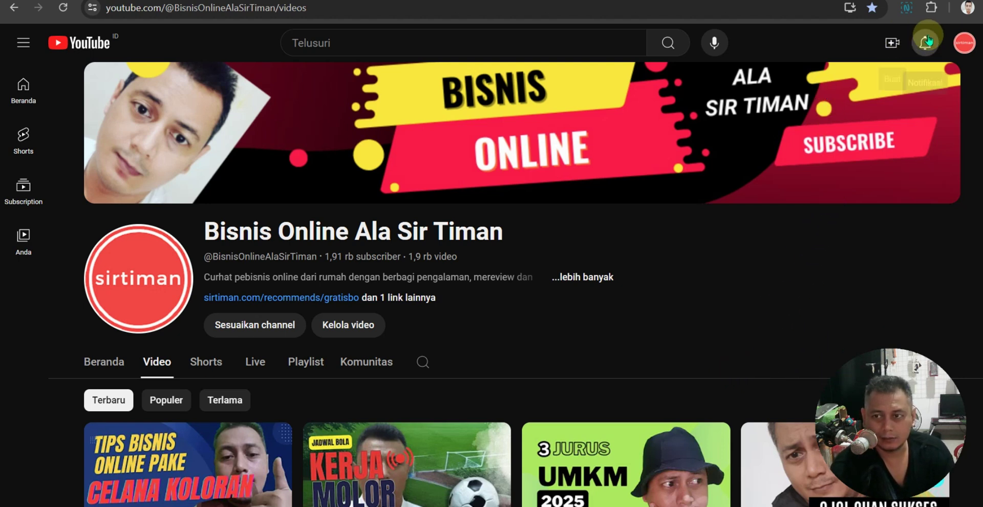